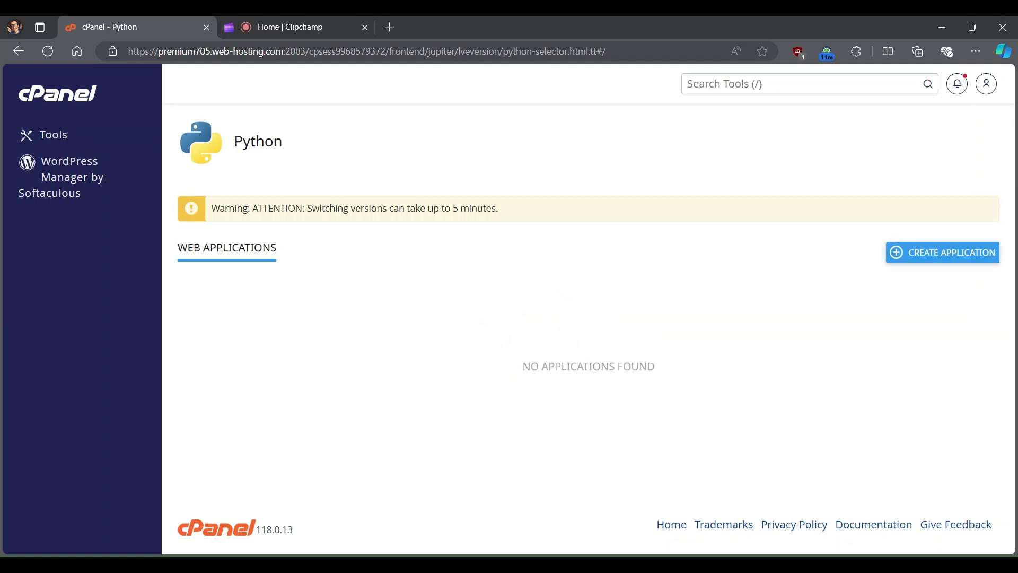
# Step: Begin creating a new Python web application from the Setup Python App page
pyautogui.click(947, 255)
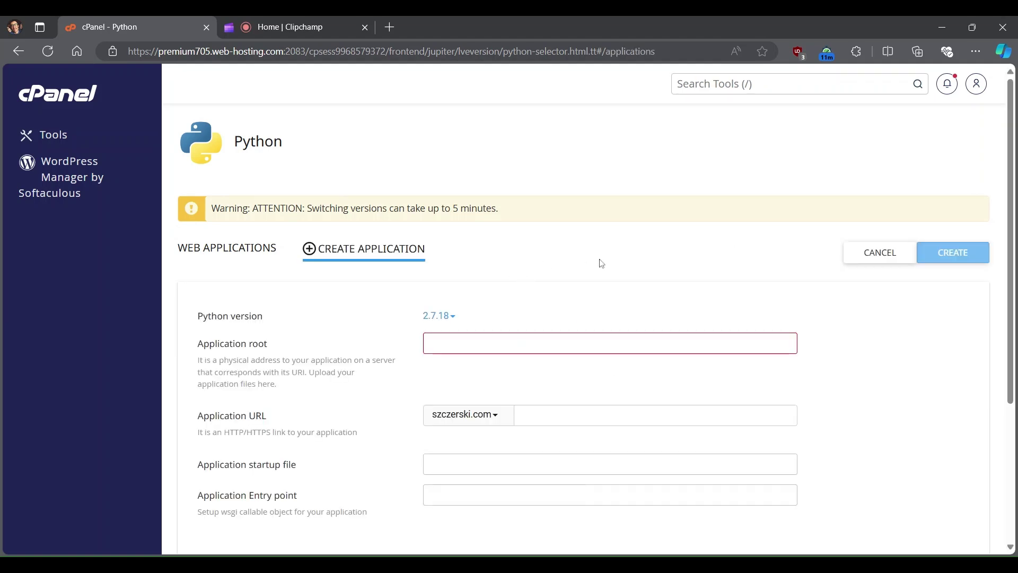
# Step: Create a Python 3.12.4 application with application root 'blog'
pyautogui.click(451, 316)
pyautogui.click(480, 430)
pyautogui.write('blog')
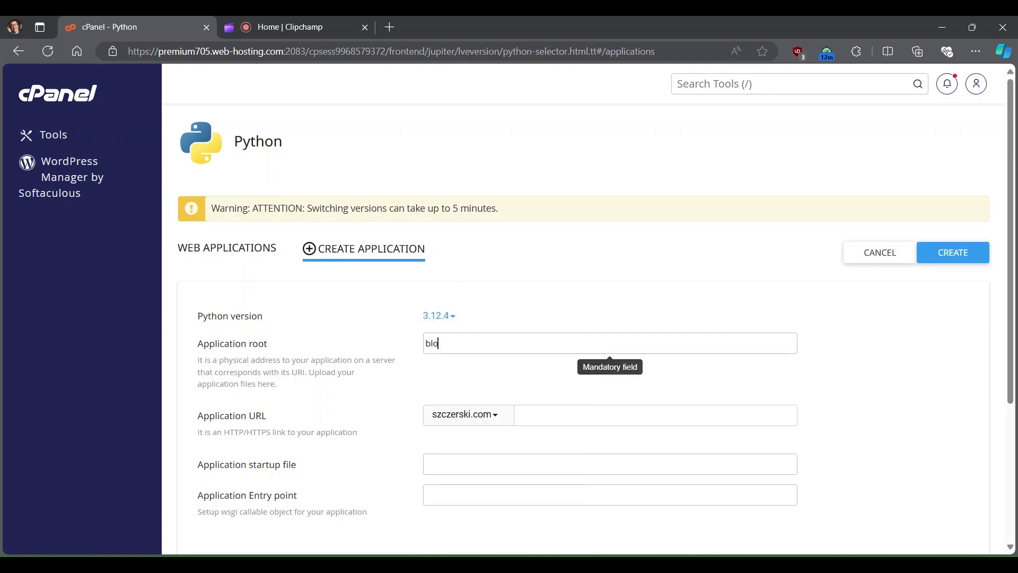
pyautogui.click(957, 262)
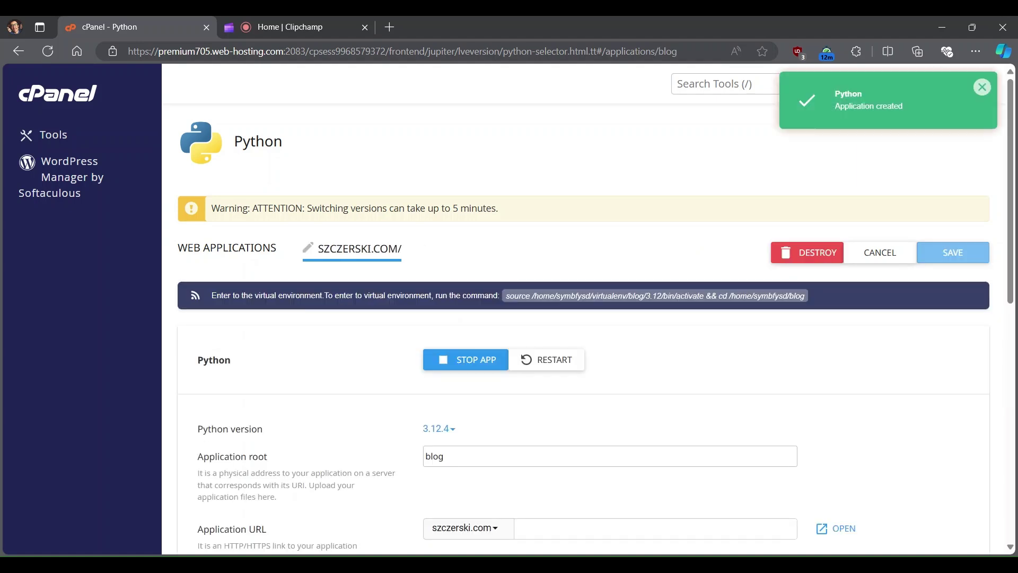
# Step: Copy the blog app's 'source …/activate && cd …' virtual-environment command to the clipboard
pyautogui.click(638, 300)
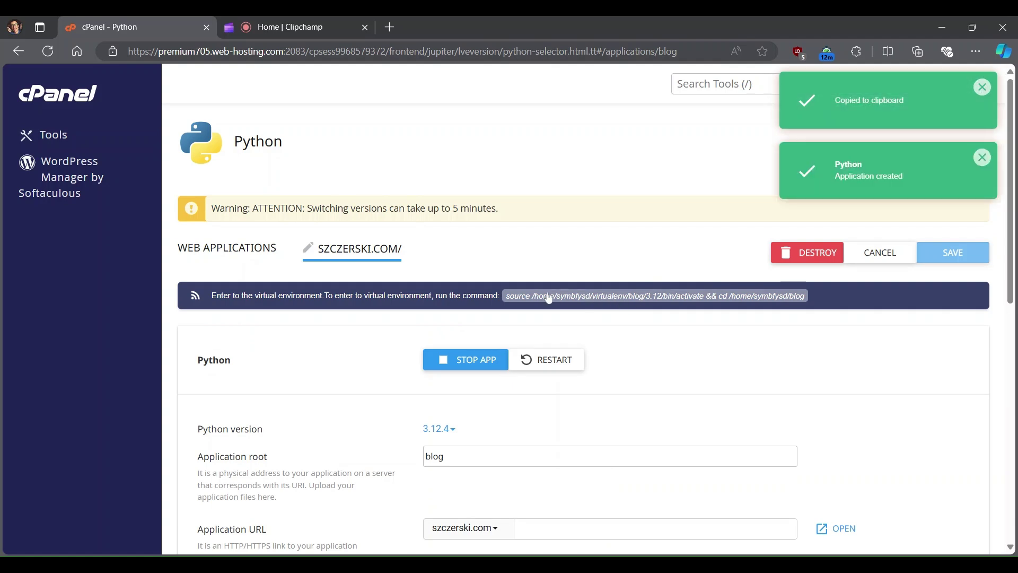
pyautogui.scroll(-3, 667, 324)
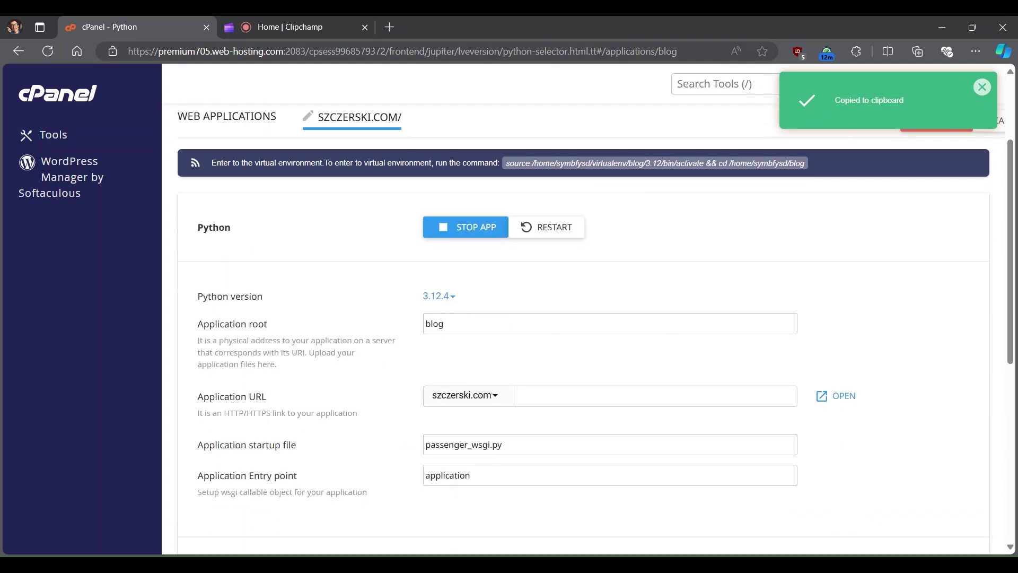
pyautogui.scroll(1, 533, 286)
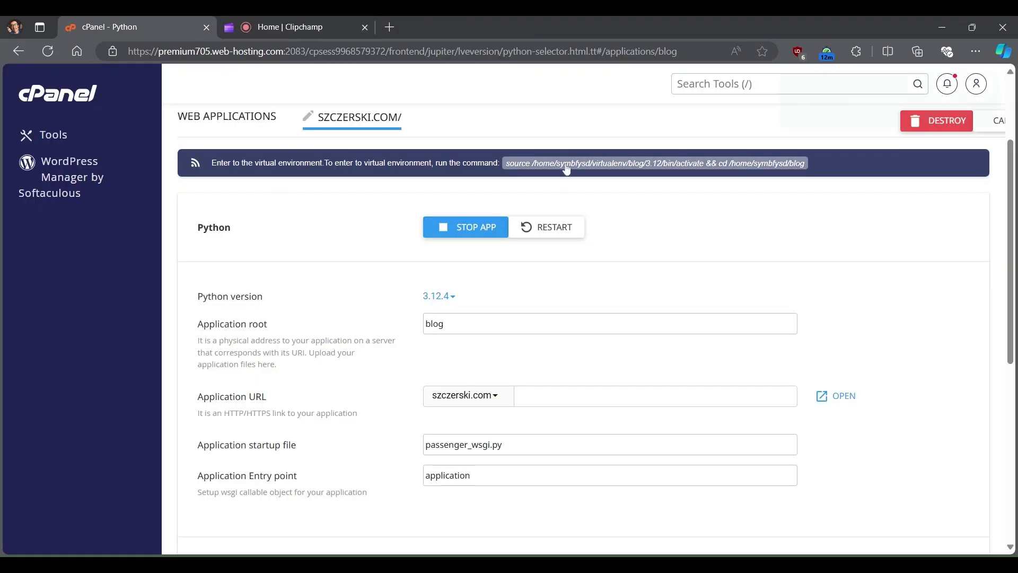
pyautogui.click(567, 168)
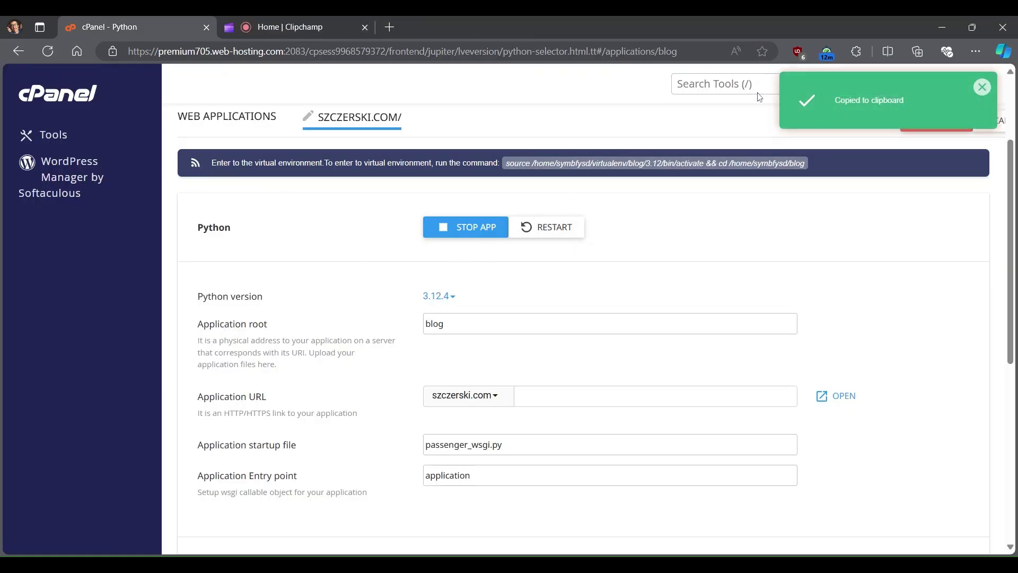
pyautogui.click(678, 84)
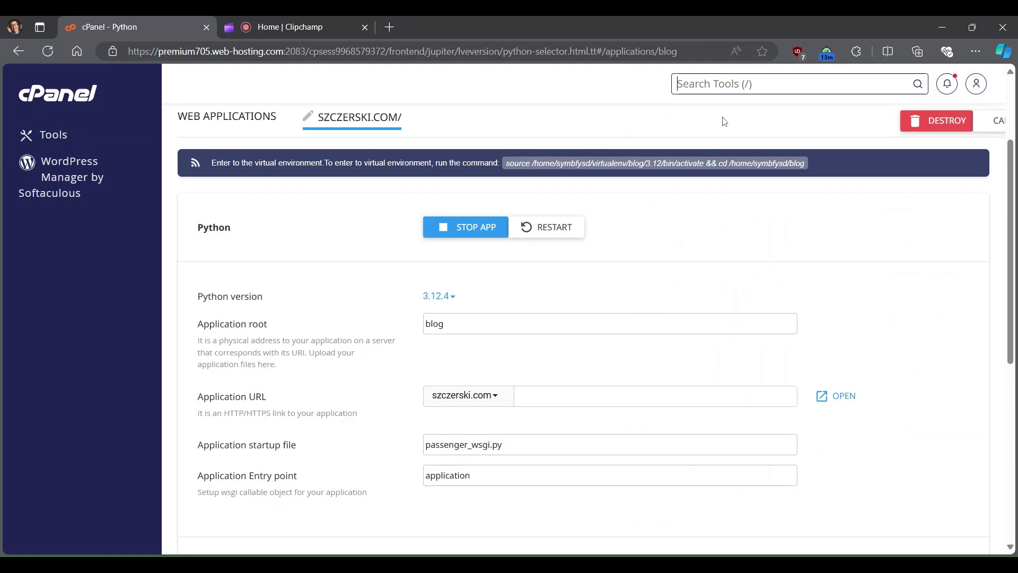
# Step: Open File Manager, enter the blog folder and view the contents of passenger_wsgi.py
pyautogui.write('file')
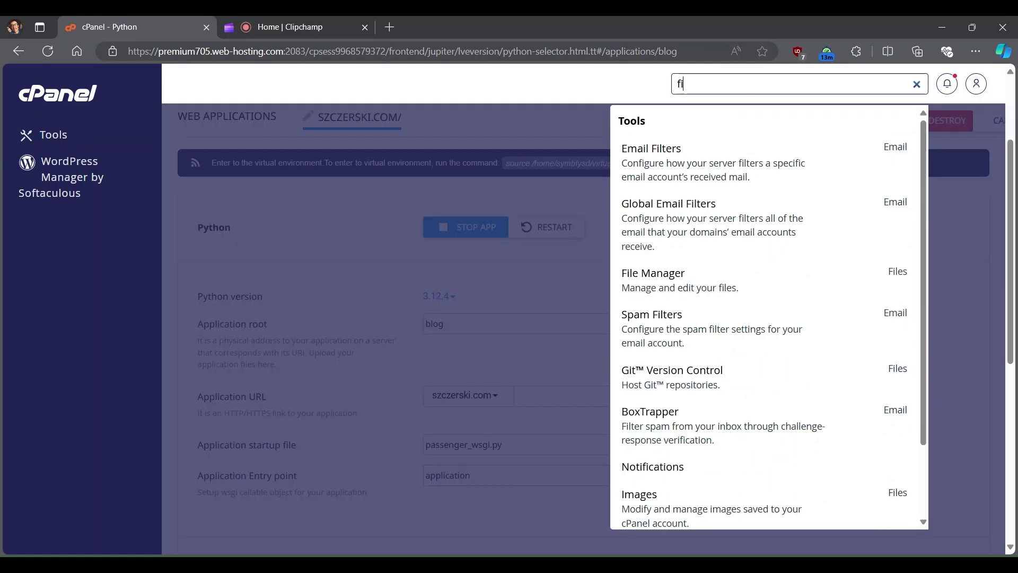
pyautogui.click(690, 150)
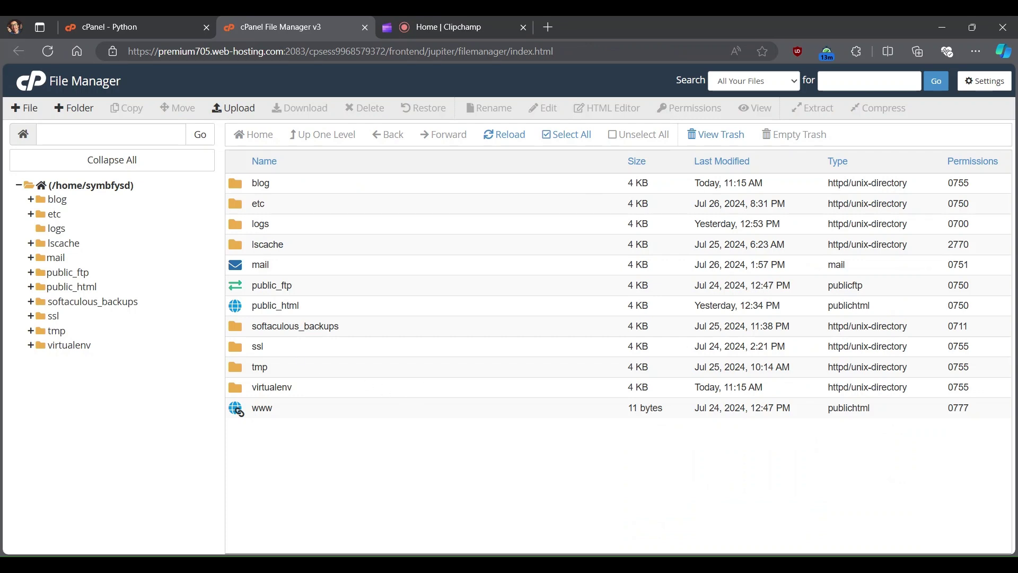
pyautogui.click(59, 200)
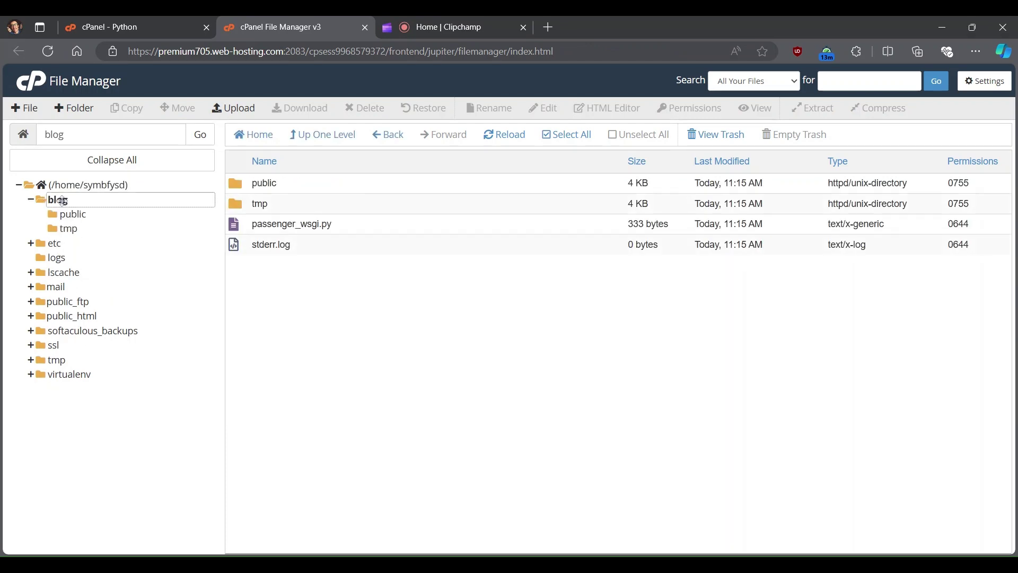
pyautogui.click(235, 227)
pyautogui.rightClick(237, 228)
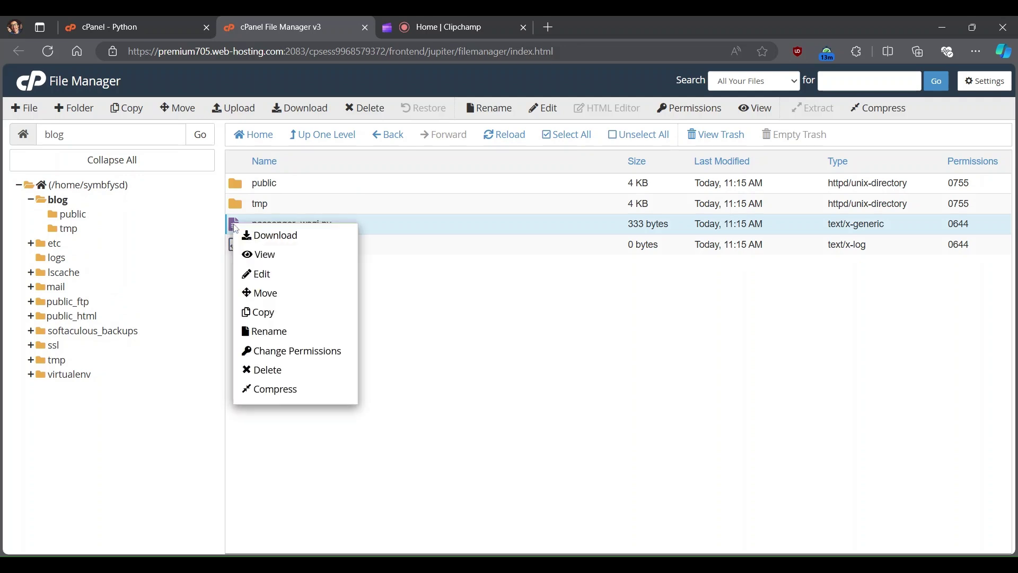
pyautogui.click(249, 255)
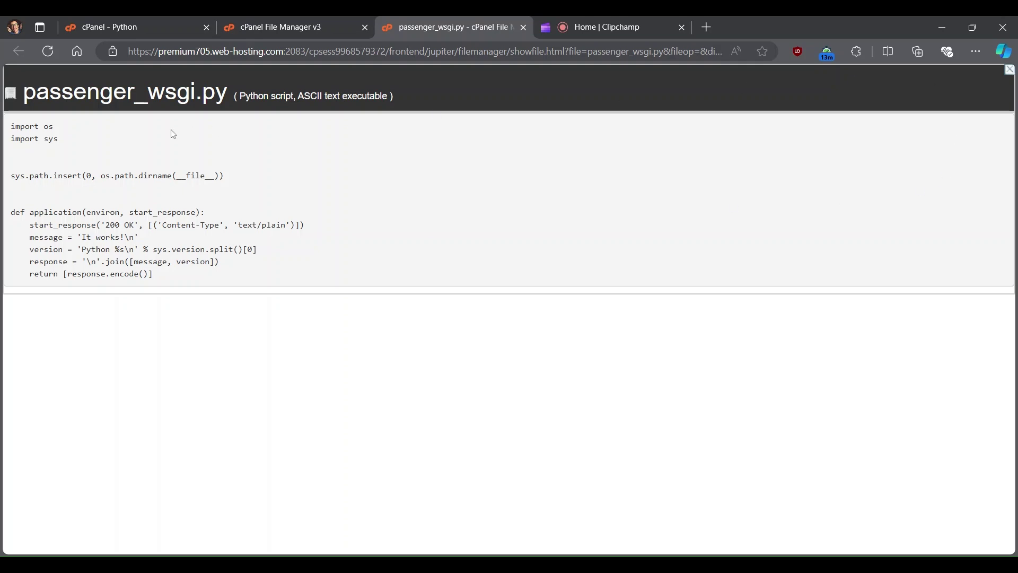
pyautogui.click(523, 28)
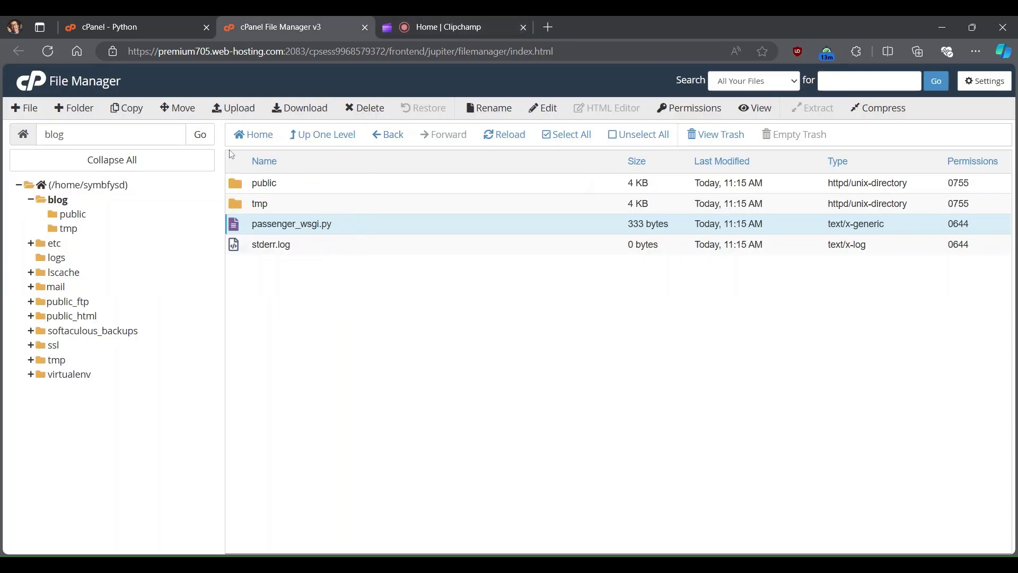
# Step: Search cPanel tools for 'termi' and launch the in-browser Terminal
pyautogui.click(175, 39)
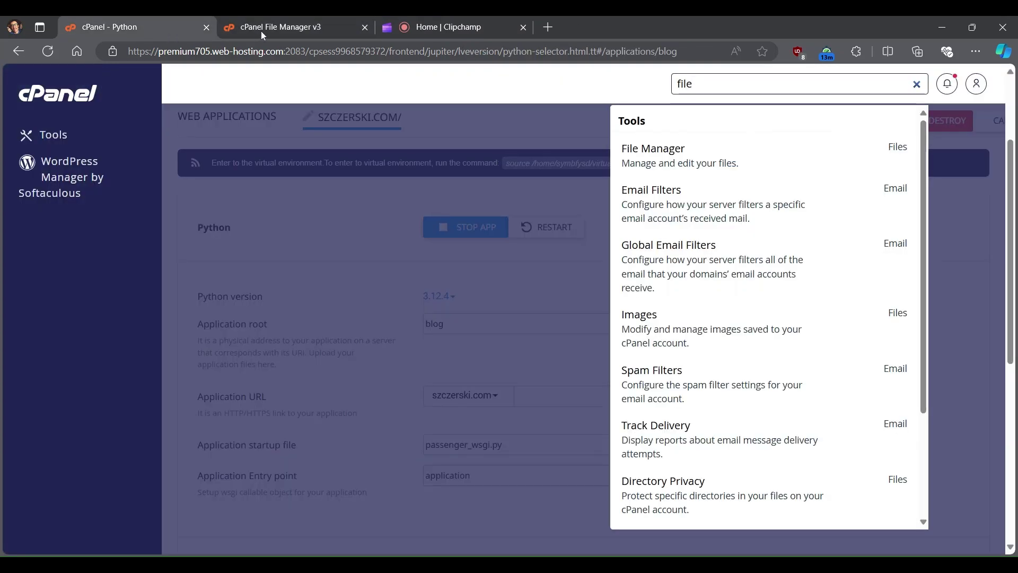
pyautogui.doubleClick(685, 84)
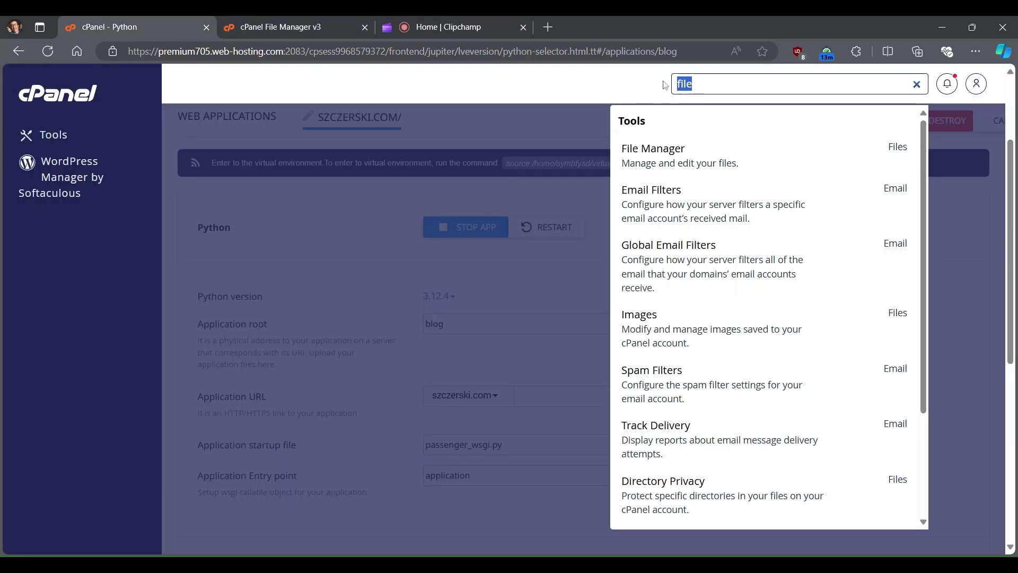
pyautogui.write('termi')
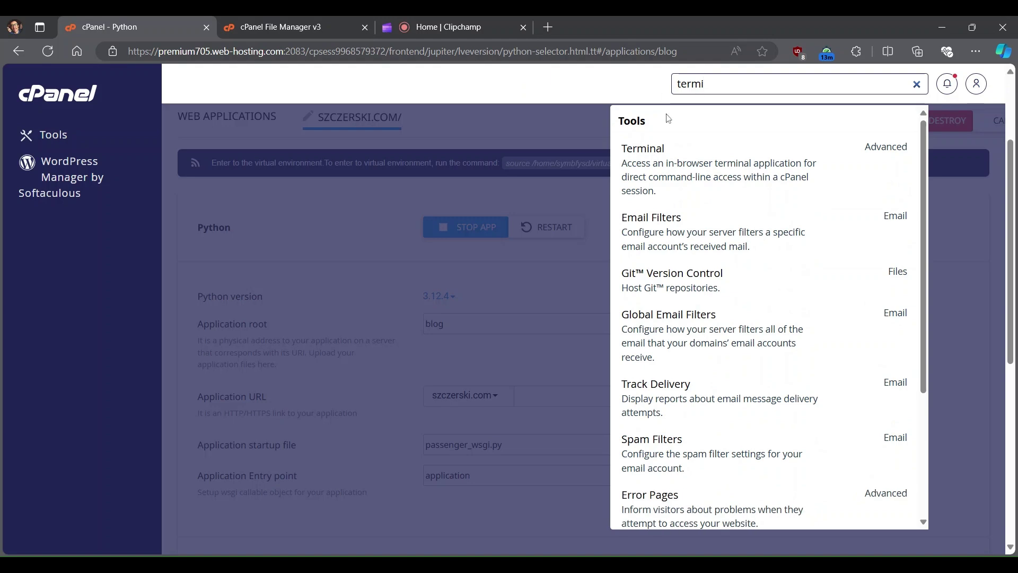
pyautogui.click(684, 168)
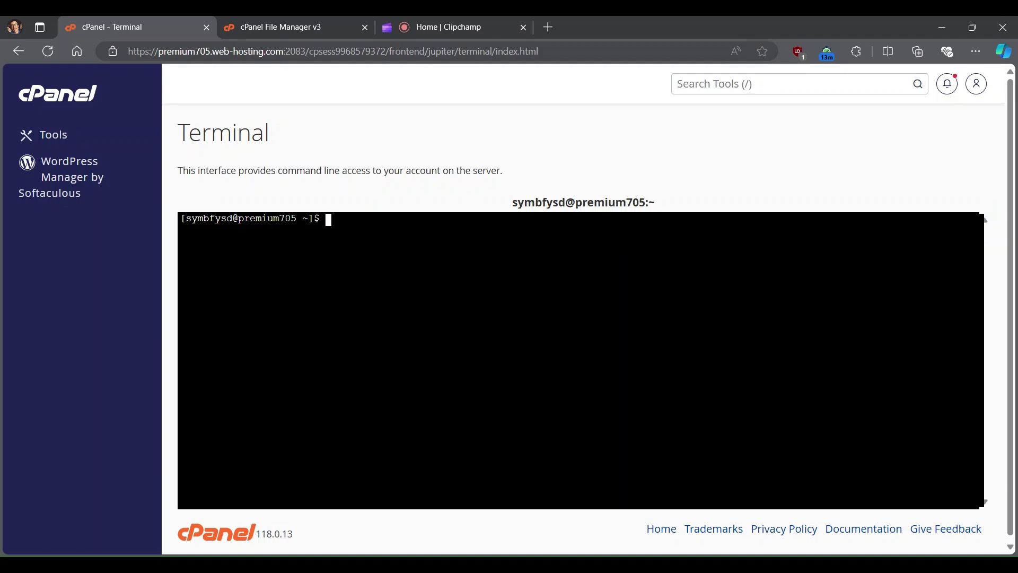
# Step: Open the cPanel Tools home page in a separate browser tab
pyautogui.click(263, 29)
pyautogui.click(141, 29)
pyautogui.middleClick(77, 102)
pyautogui.click(264, 27)
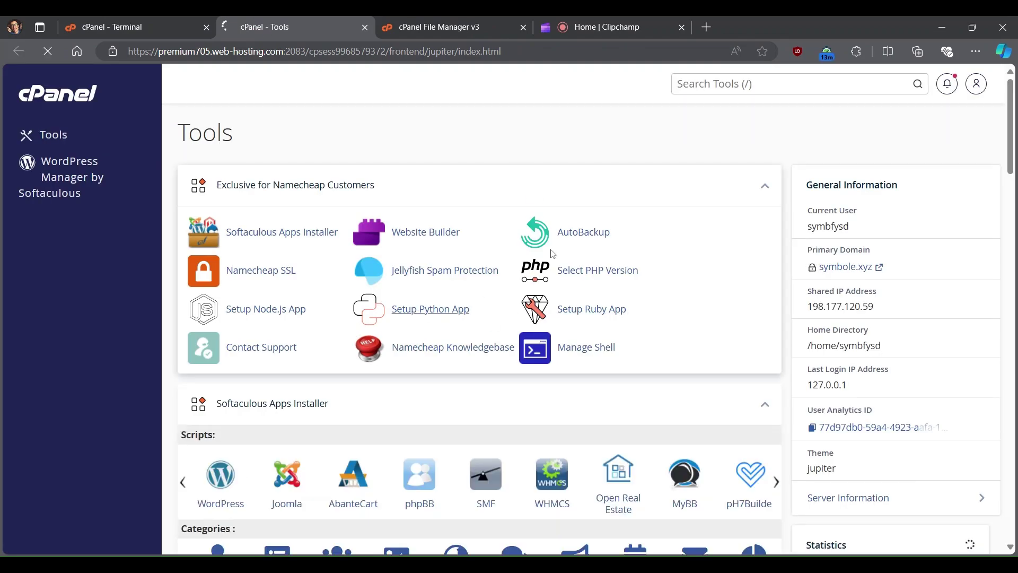
# Step: Copy the blog app's activation command from its Python app edit page, then return to Terminal
pyautogui.click(424, 310)
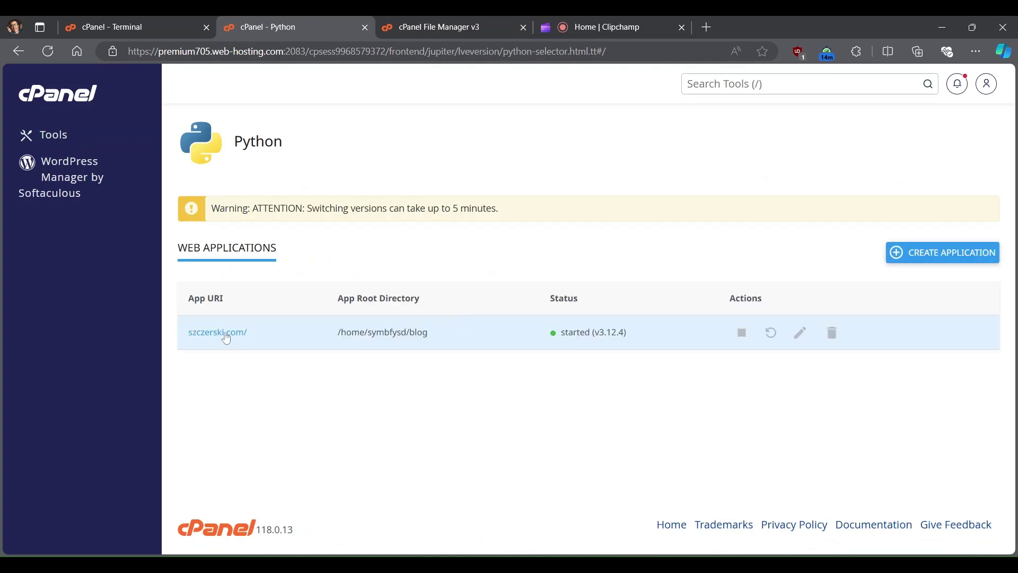
pyautogui.click(800, 334)
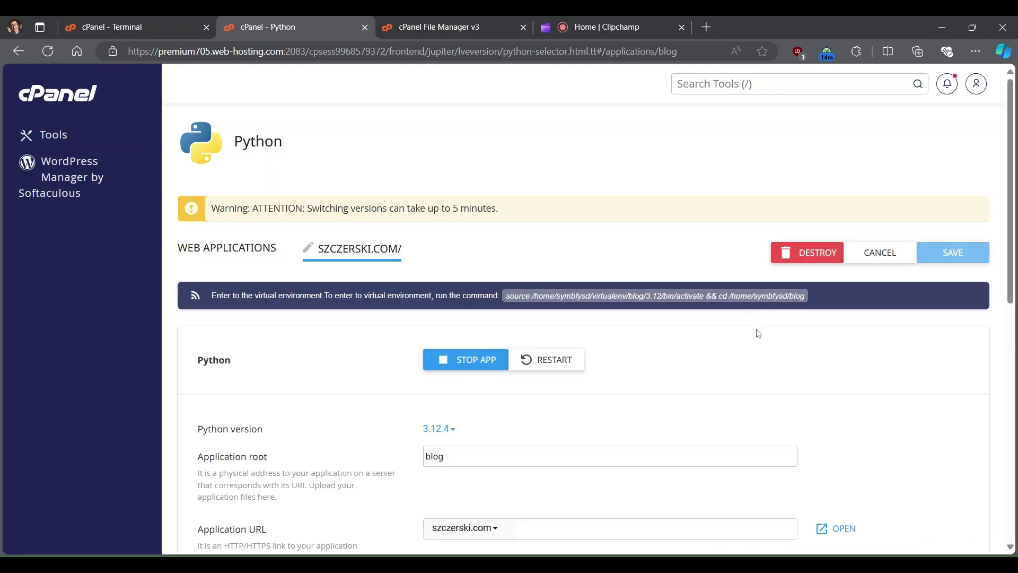
pyautogui.scroll(-3, 757, 333)
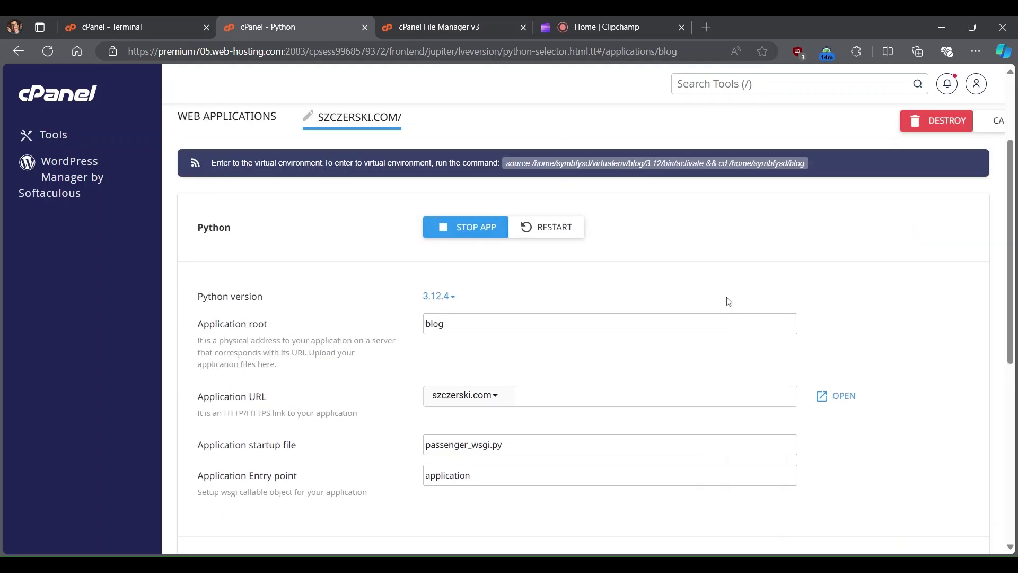
pyautogui.click(550, 165)
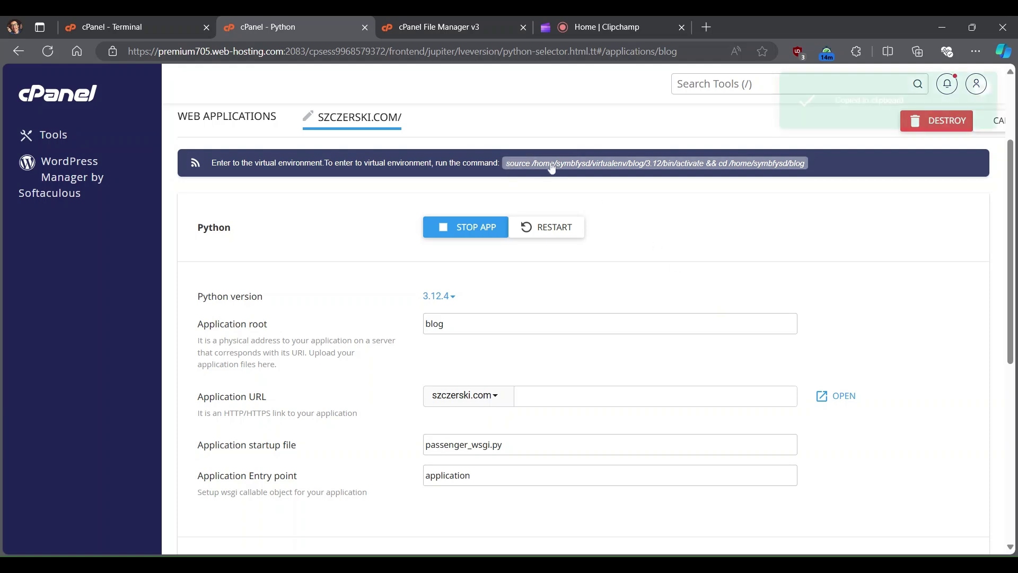
pyautogui.click(139, 31)
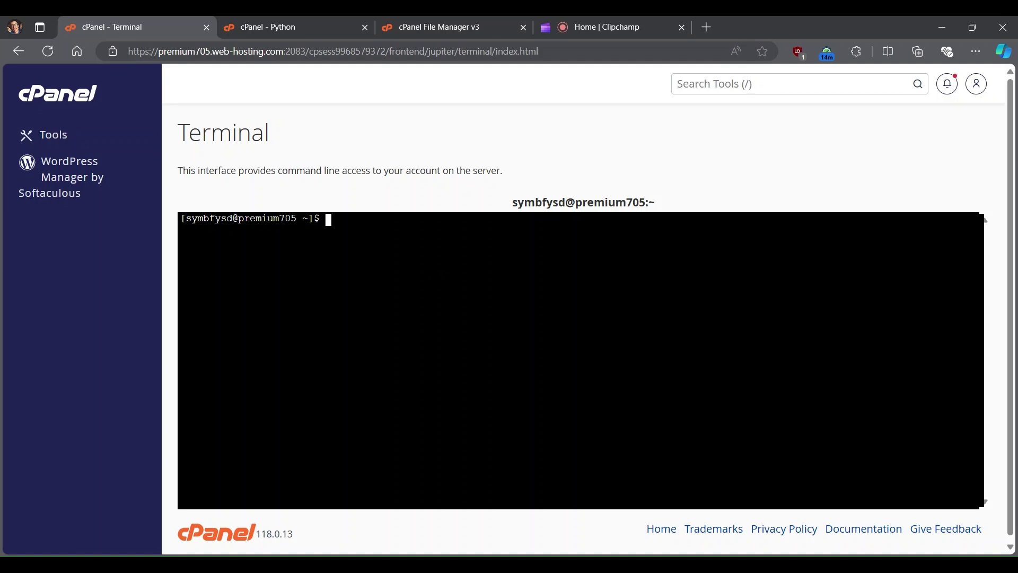
# Step: Paste and run the activation command, then list the blog folder's files with ls
pyautogui.hotkey('ctrl', 'v')
pyautogui.press('Return')
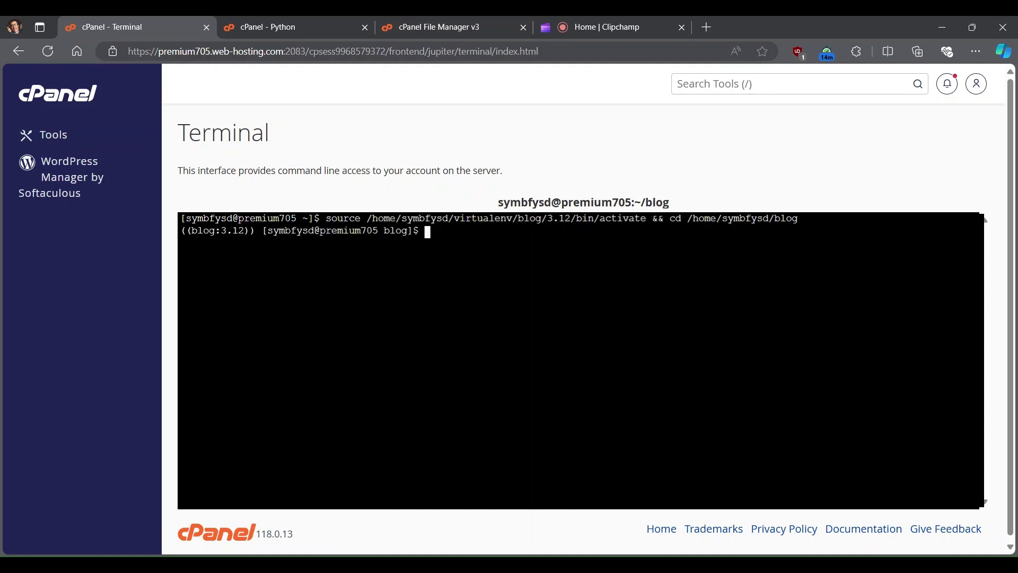
pyautogui.write('ls')
pyautogui.press('Return')
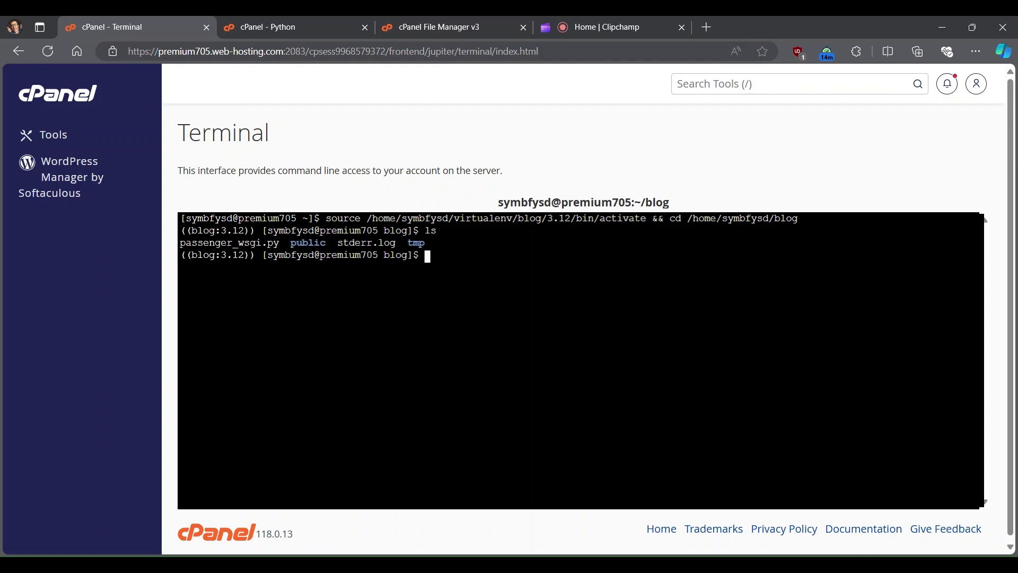
# Step: Compare the listing with File Manager, then type 'django-admin startproject blog .' in Terminal
pyautogui.moveTo(425, 245); pyautogui.dragTo(181, 239)
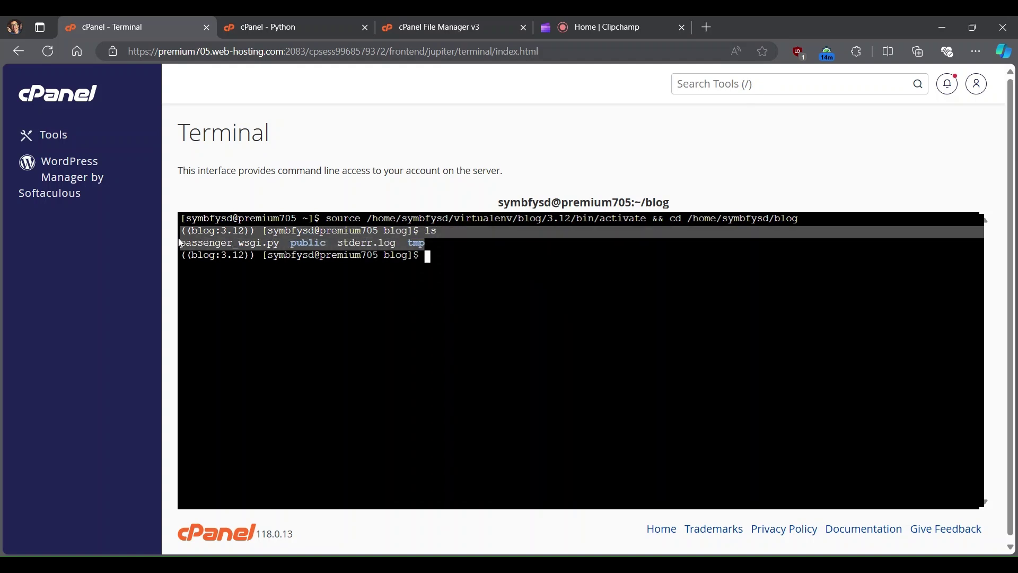
pyautogui.click(438, 41)
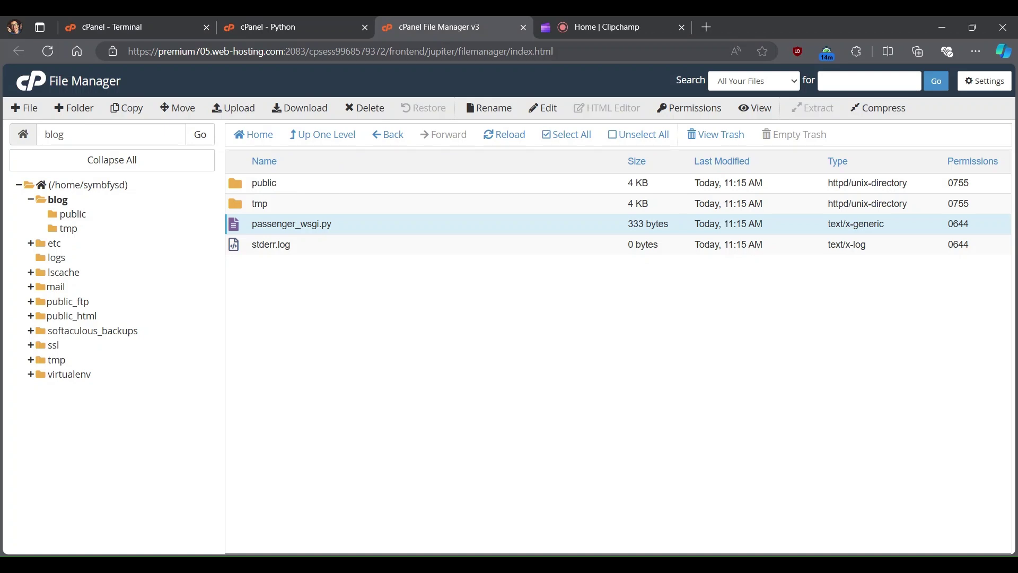
pyautogui.click(161, 26)
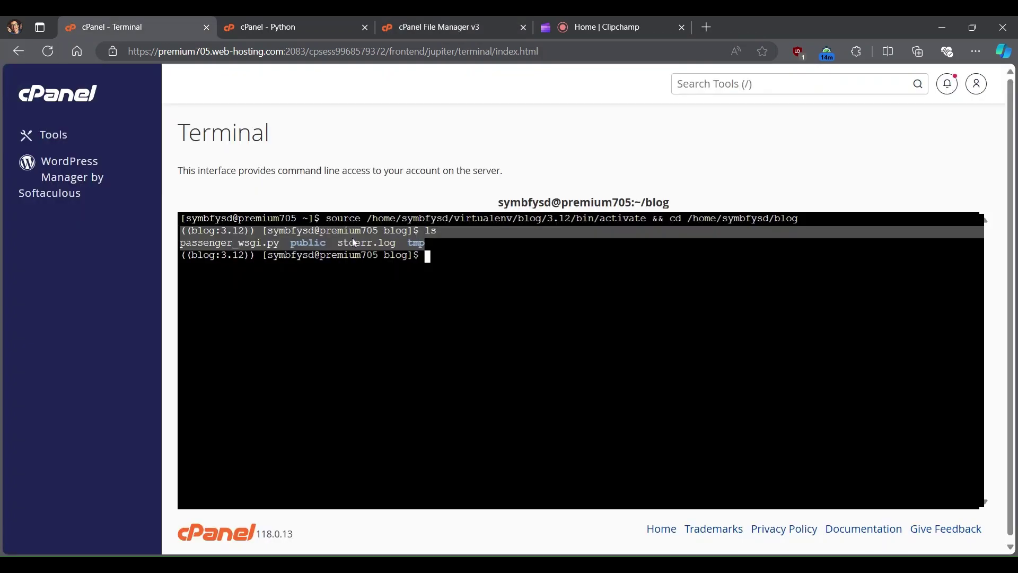
pyautogui.click(355, 243)
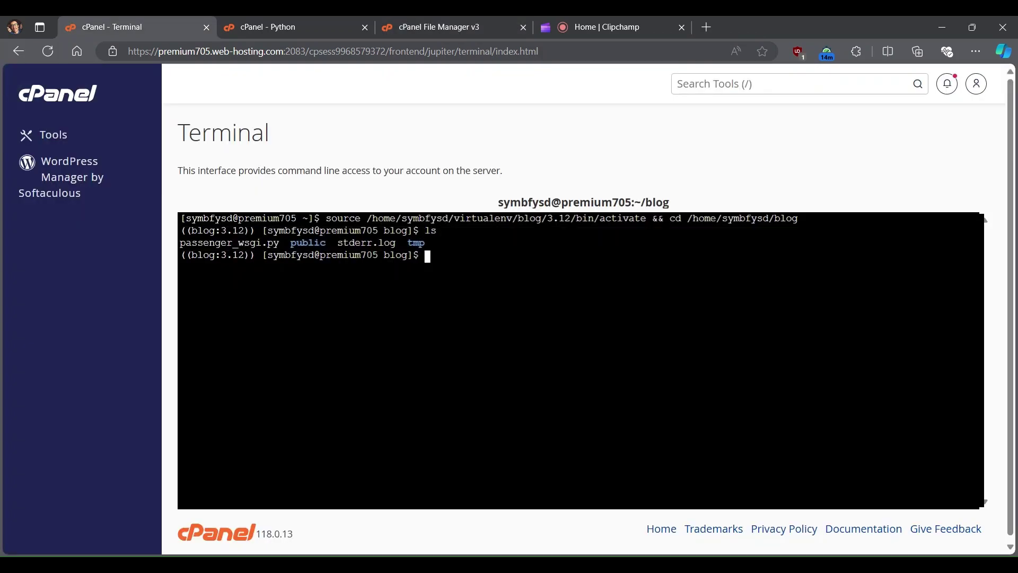
pyautogui.write('django-admin start')
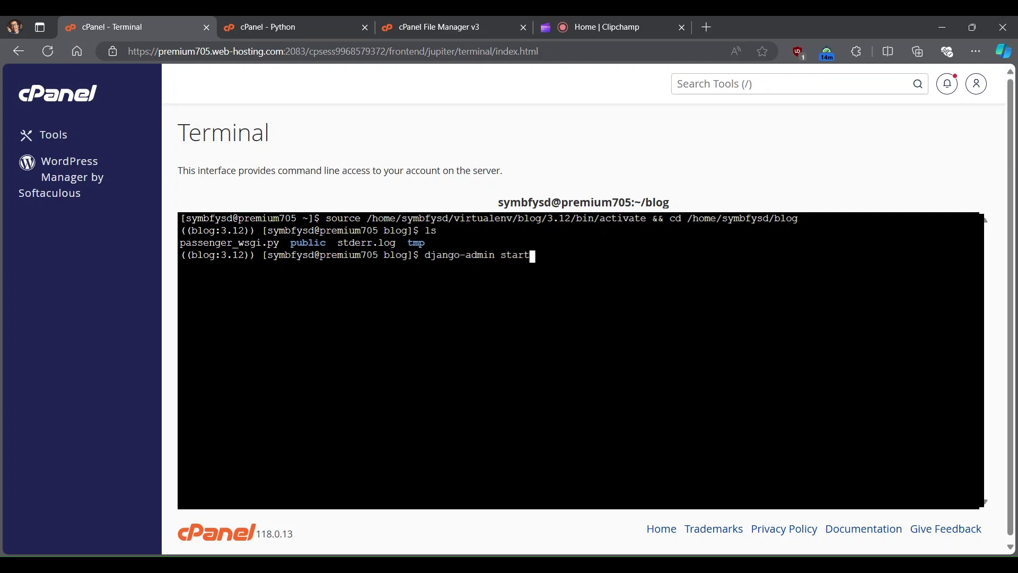
pyautogui.write('project blog .')
# Step: Install Django 5.0.7 with 'pip install django' and rerun 'django-admin startproject blog .'
pyautogui.press('Return')
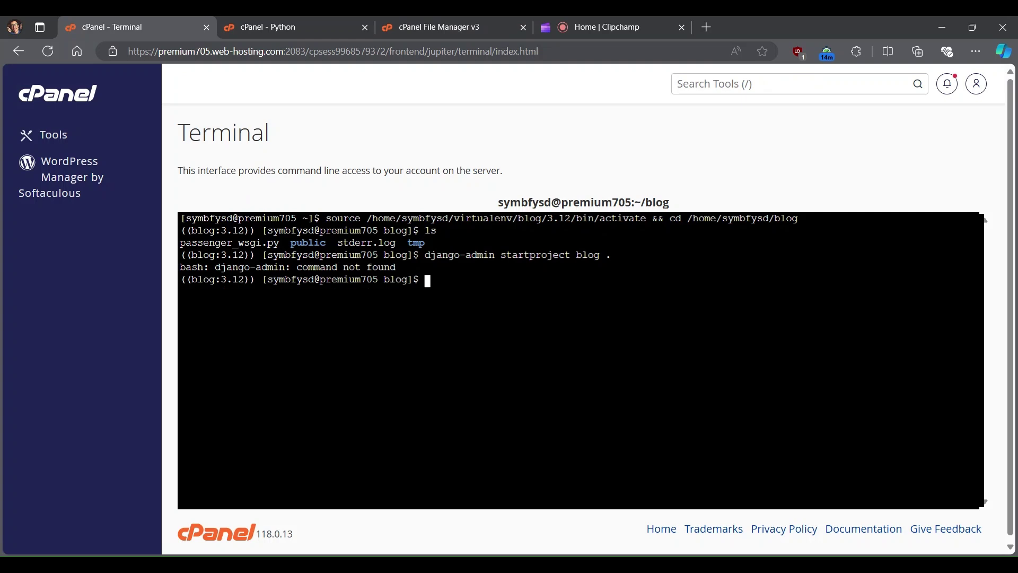
pyautogui.write('pip install django')
pyautogui.press('Return')
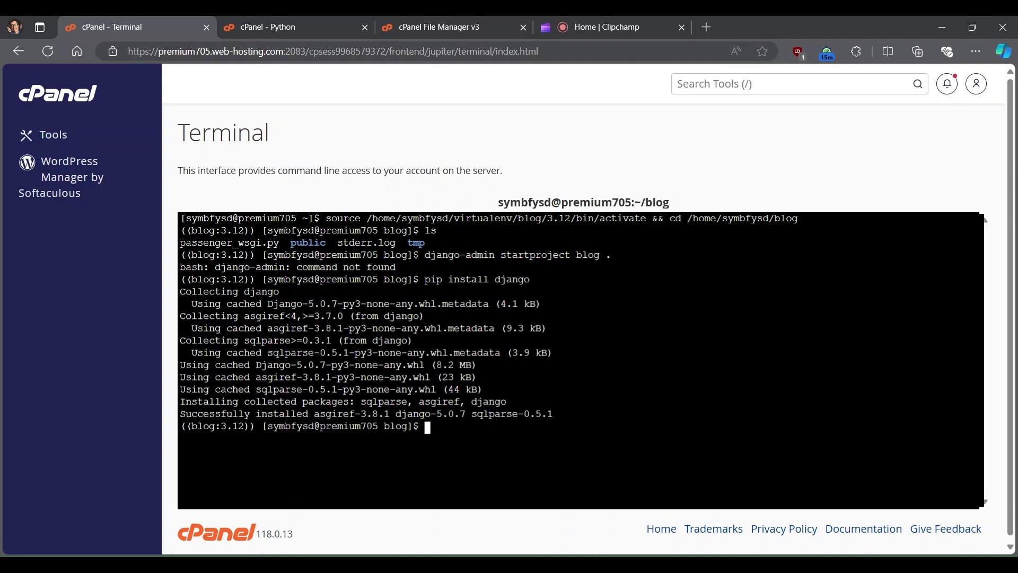
pyautogui.press('Up')
pyautogui.press('Up')
pyautogui.press('Return')
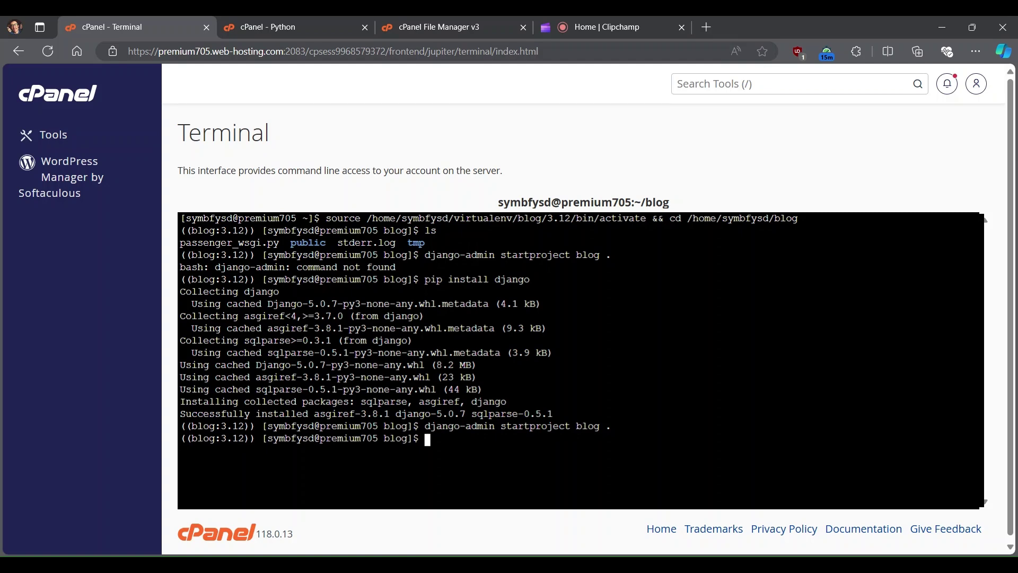
pyautogui.click(460, 26)
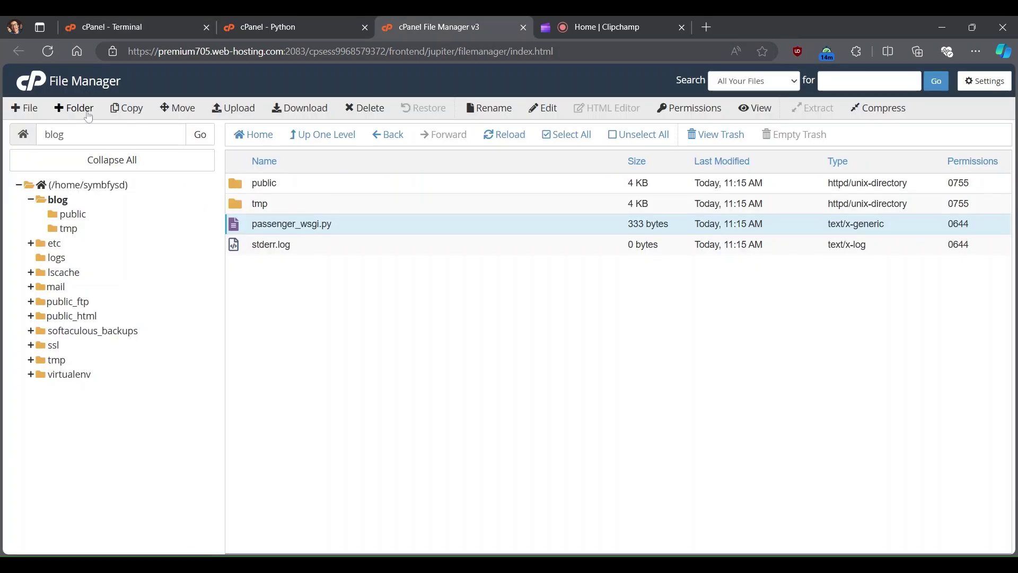
# Step: Reload File Manager and open blog/blog, showing settings.py, urls.py and wsgi.py
pyautogui.click(51, 52)
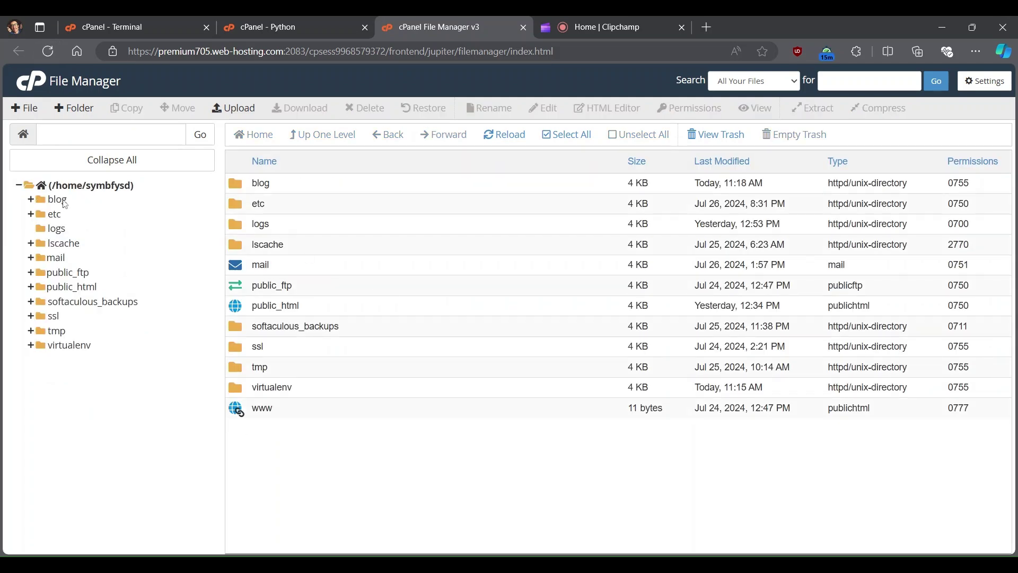
pyautogui.click(45, 202)
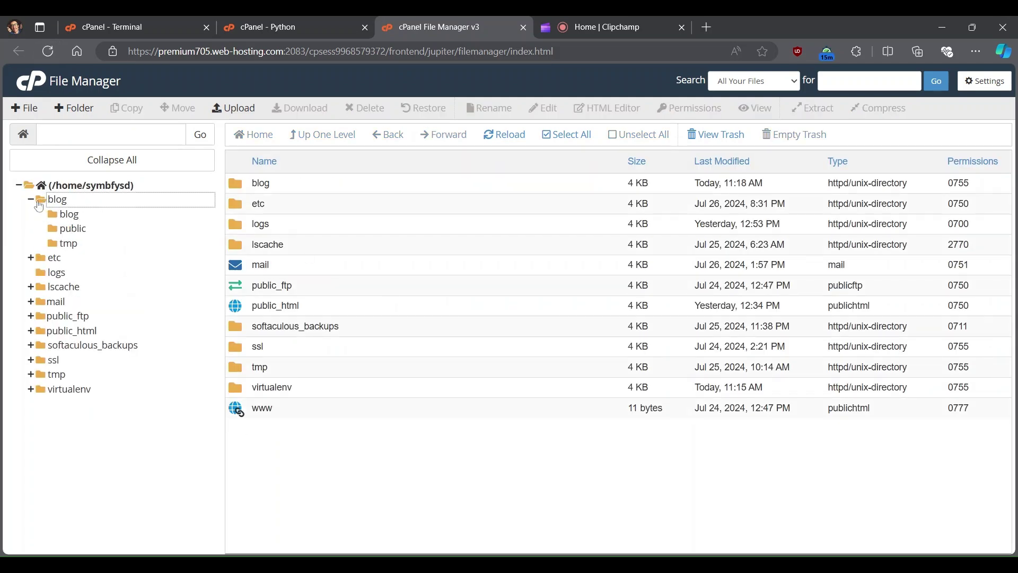
pyautogui.click(69, 215)
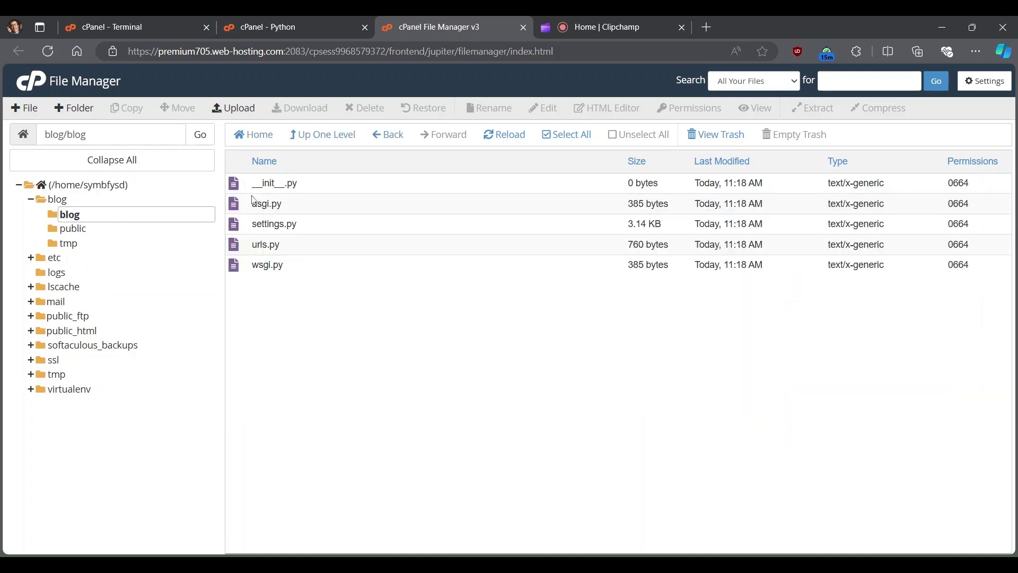
# Step: Open szczerski.com in its own tab and select the passenger_wsgi.py startup file name
pyautogui.click(149, 28)
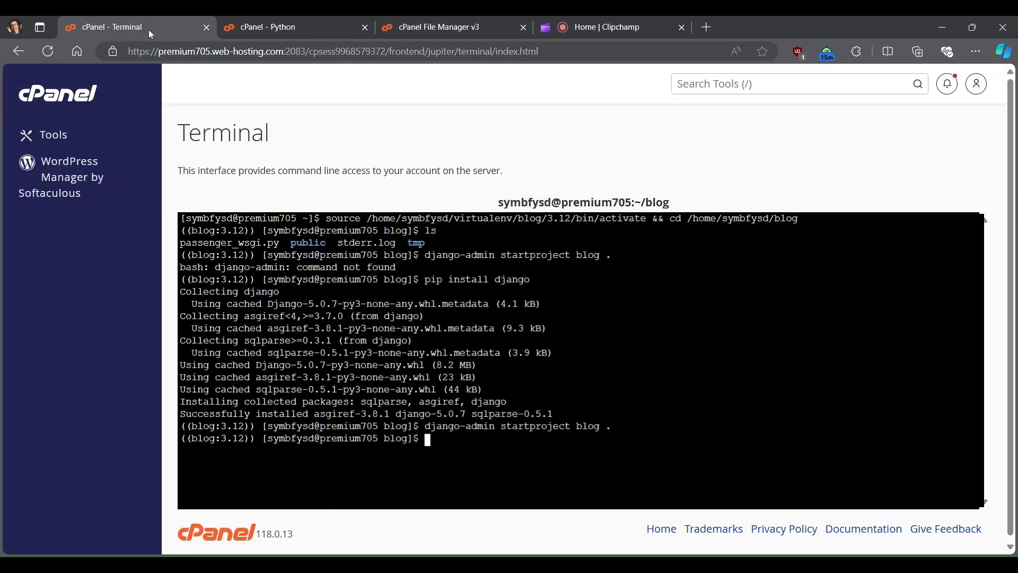
pyautogui.click(297, 26)
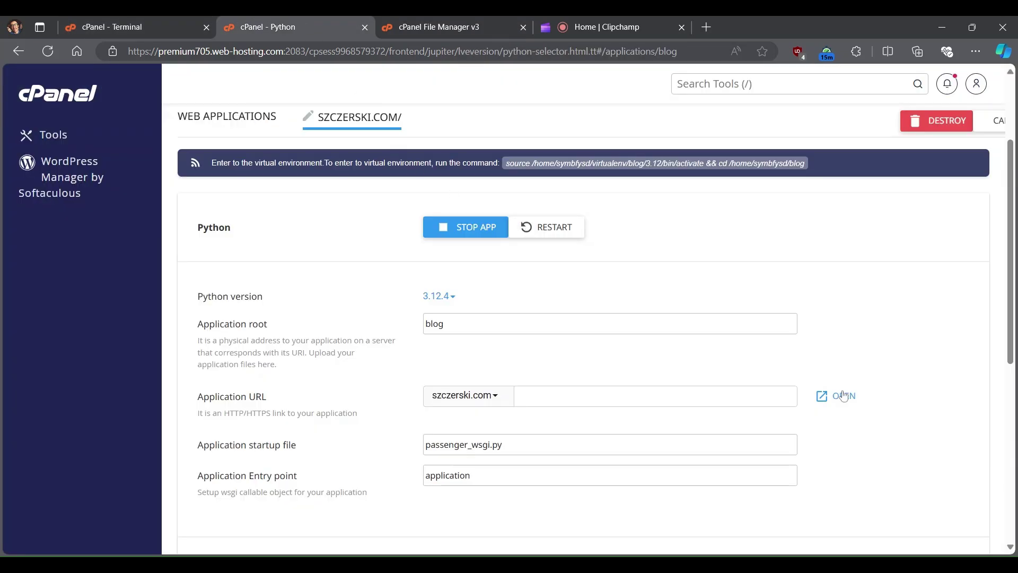
pyautogui.scroll(3, 412, 67)
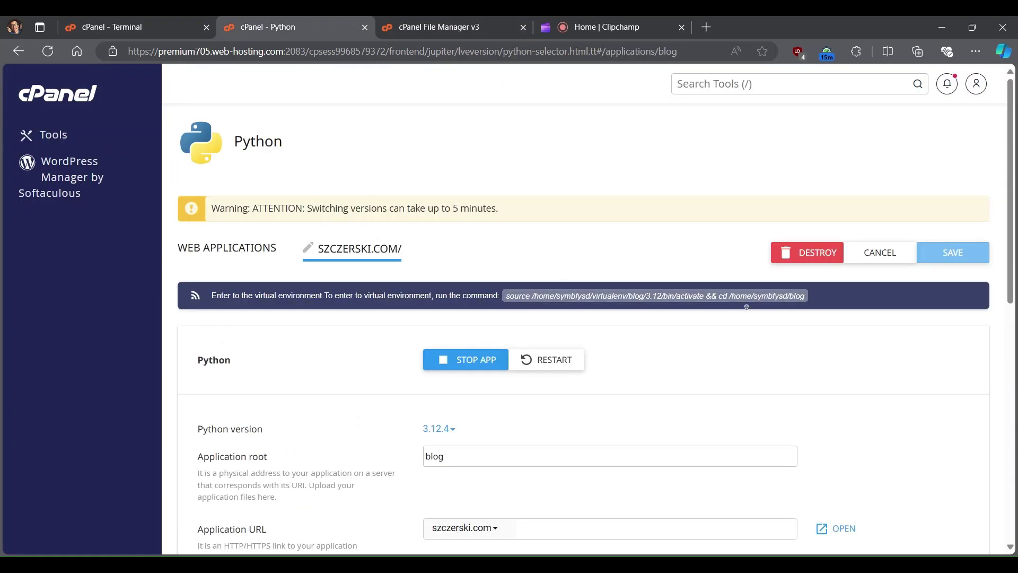
pyautogui.scroll(-3, 746, 306)
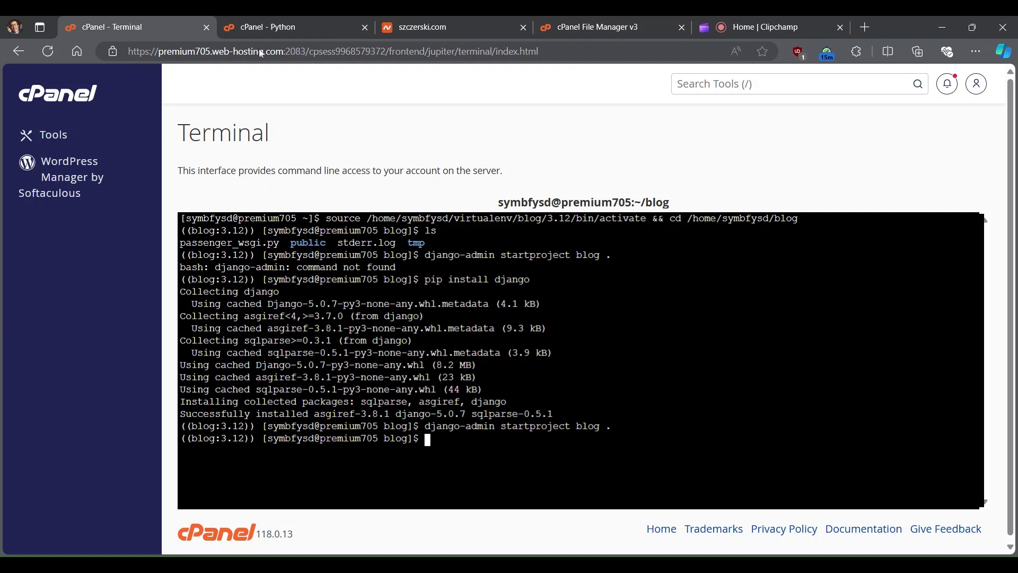
pyautogui.click(272, 21)
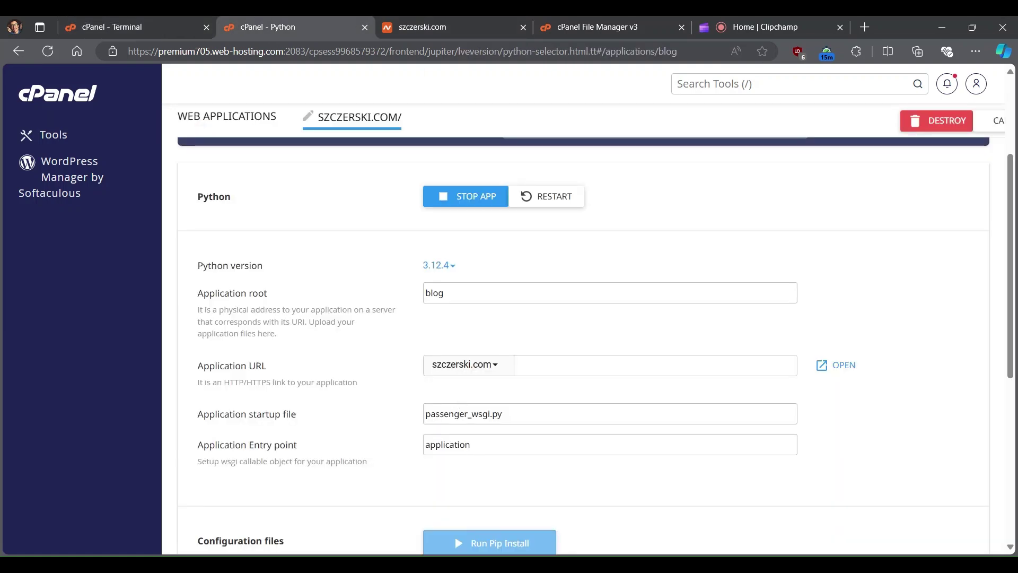
pyautogui.moveTo(426, 413); pyautogui.dragTo(501, 414)
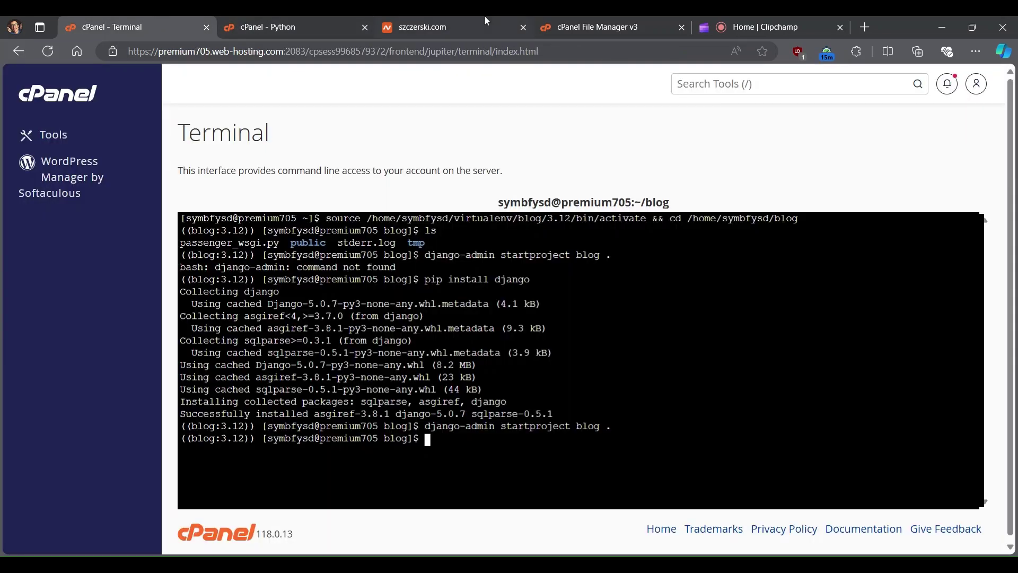
# Step: In File Manager, browse blog/public, blog and blog/blog, selecting passenger_wsgi.py and wsgi.py
pyautogui.click(546, 26)
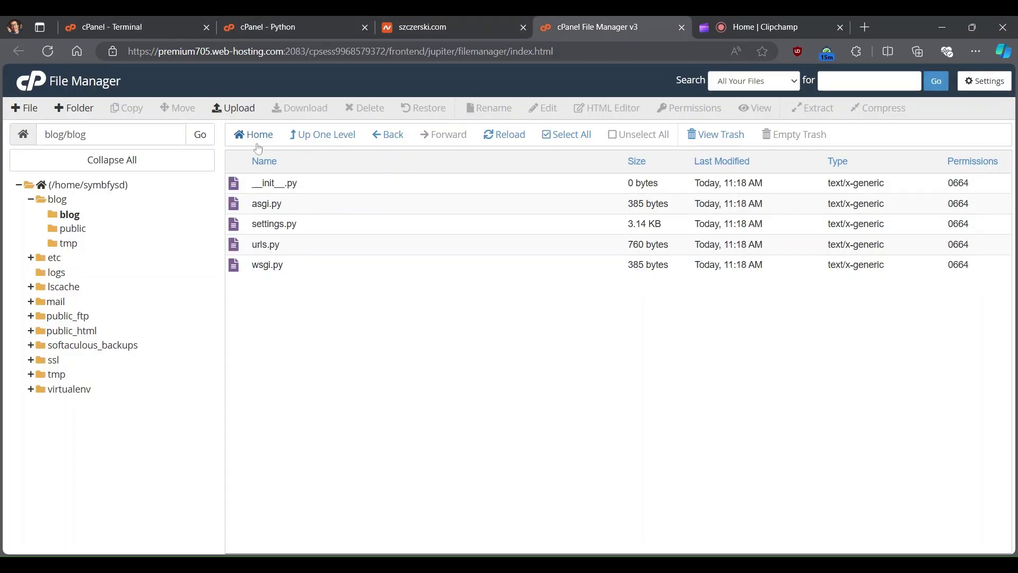
pyautogui.click(70, 230)
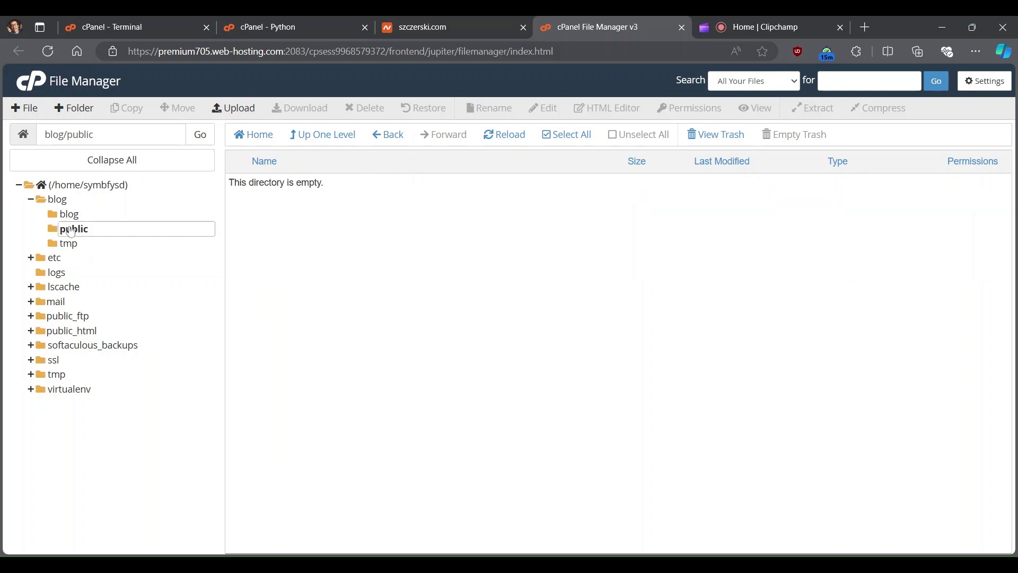
pyautogui.click(58, 199)
pyautogui.moveTo(252, 264); pyautogui.dragTo(317, 265)
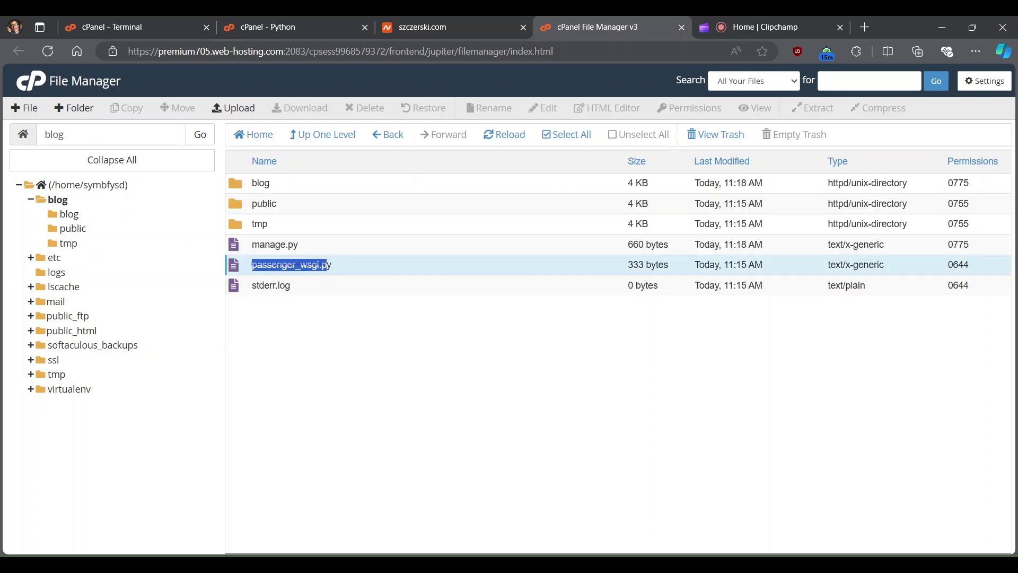
pyautogui.click(317, 265)
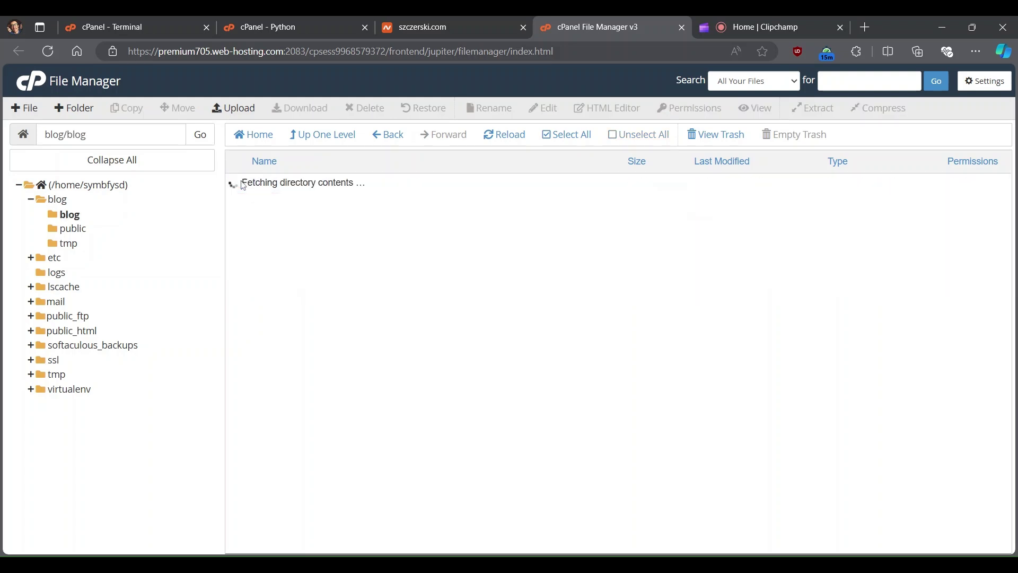
pyautogui.moveTo(250, 267); pyautogui.dragTo(288, 269)
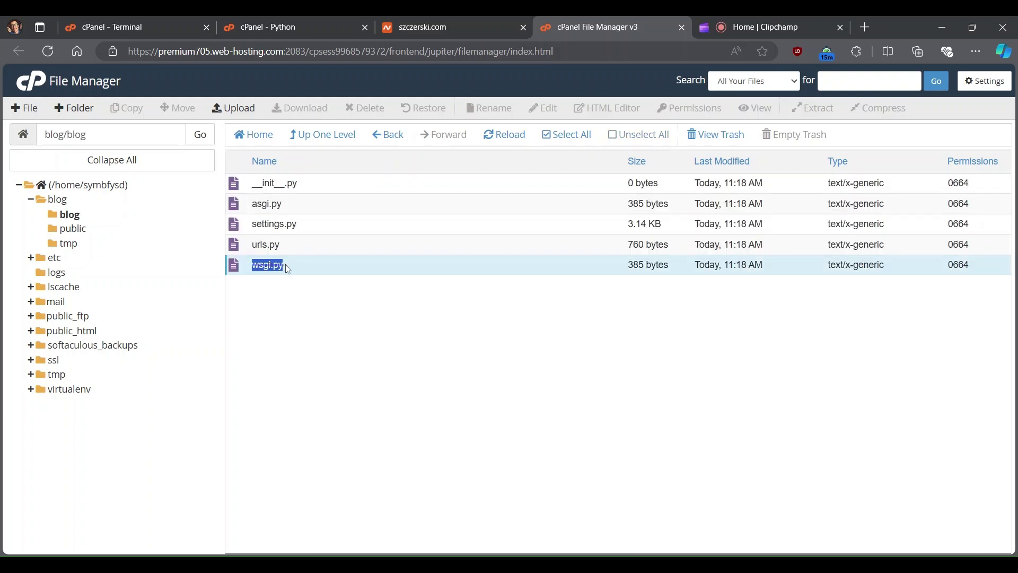
pyautogui.click(240, 272)
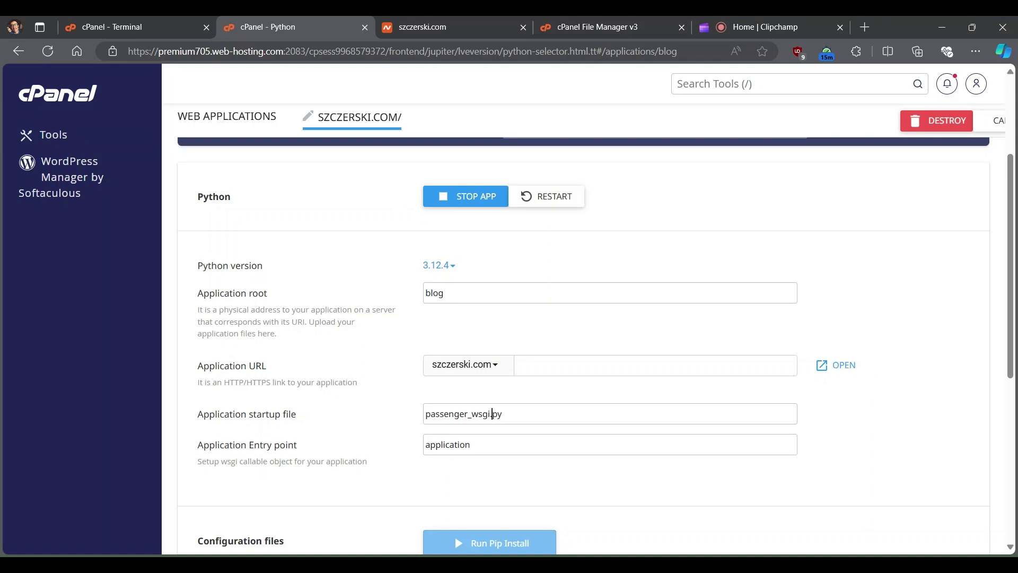
# Step: Change the Application startup file to blog/wsgi.py, keeping entry point 'application'
pyautogui.moveTo(471, 413); pyautogui.dragTo(401, 415)
pyautogui.write('blog/')
pyautogui.hotkey('ctrl', 'a')
pyautogui.press('Tab')
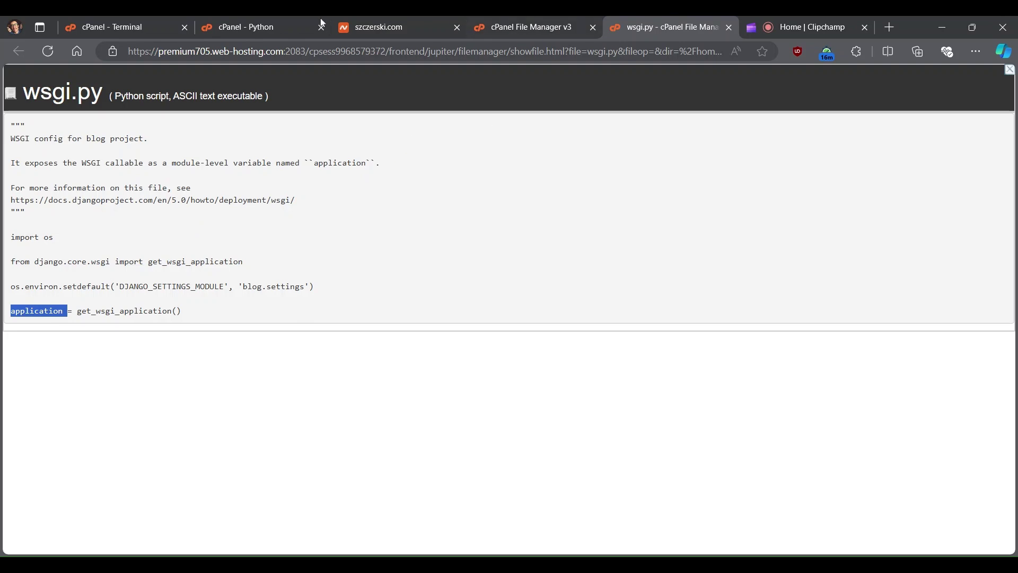
# Step: Save the updated blog app settings and restart the Python application
pyautogui.click(247, 21)
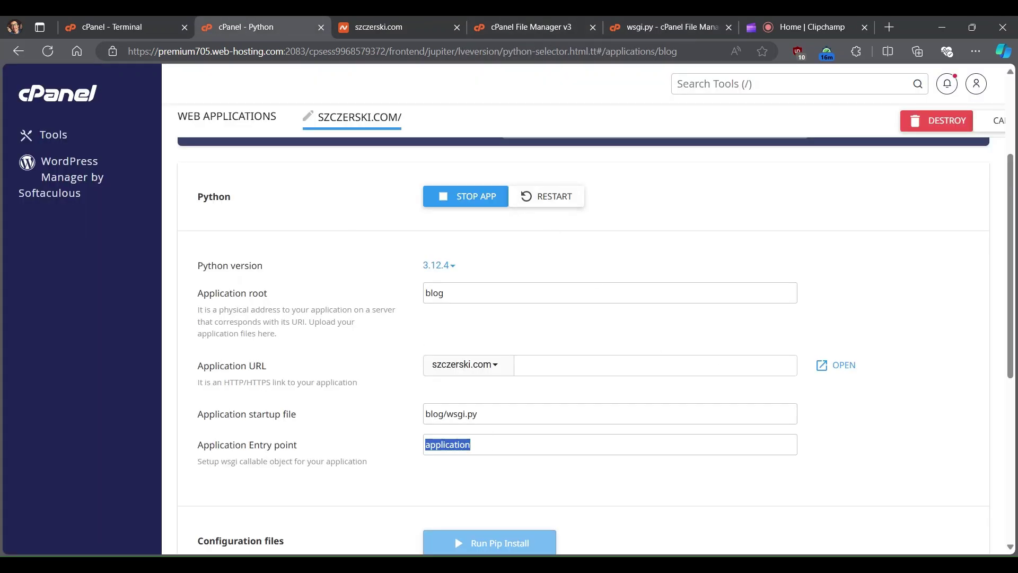
pyautogui.scroll(3, 731, 222)
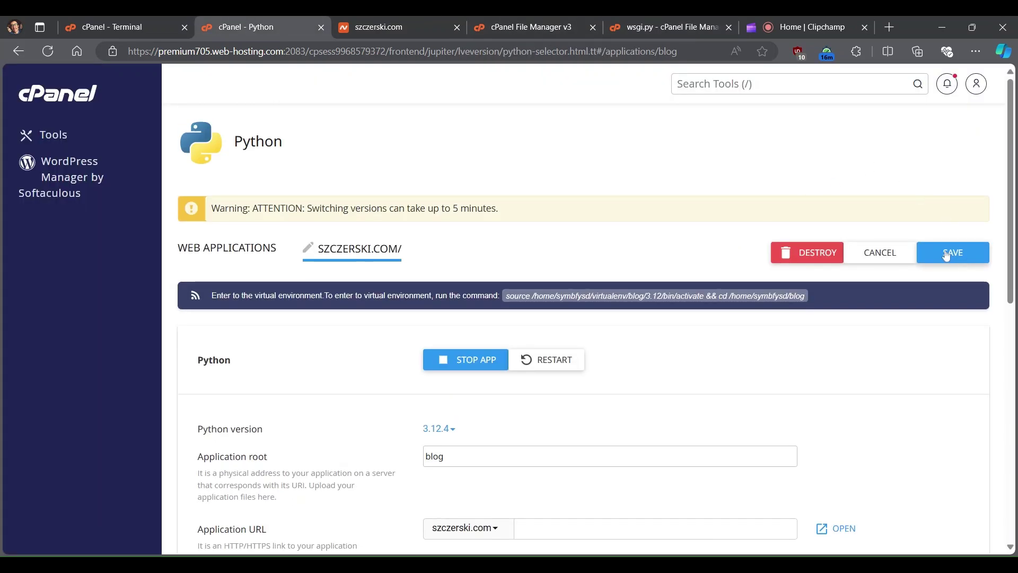
pyautogui.click(947, 255)
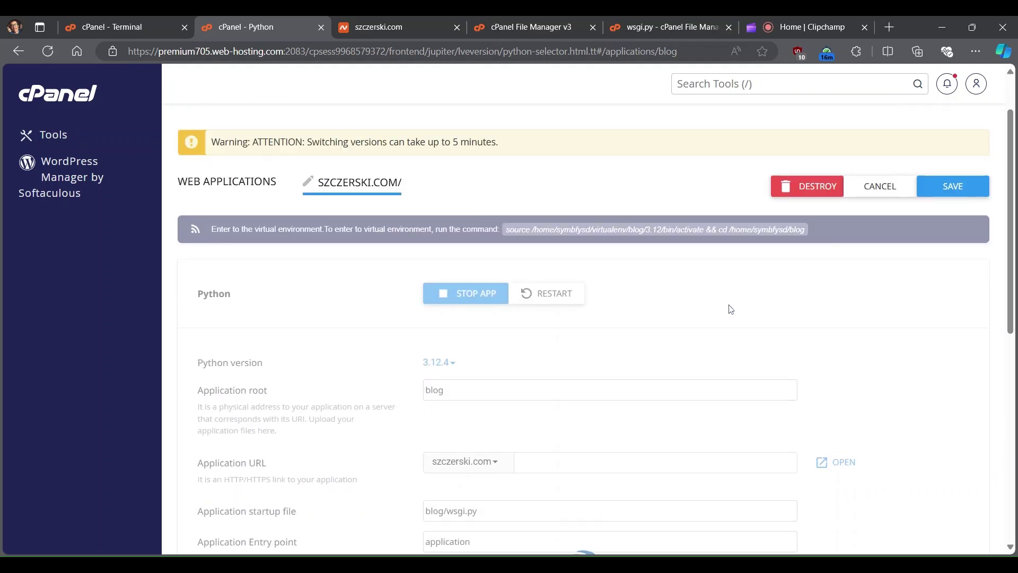
pyautogui.click(562, 302)
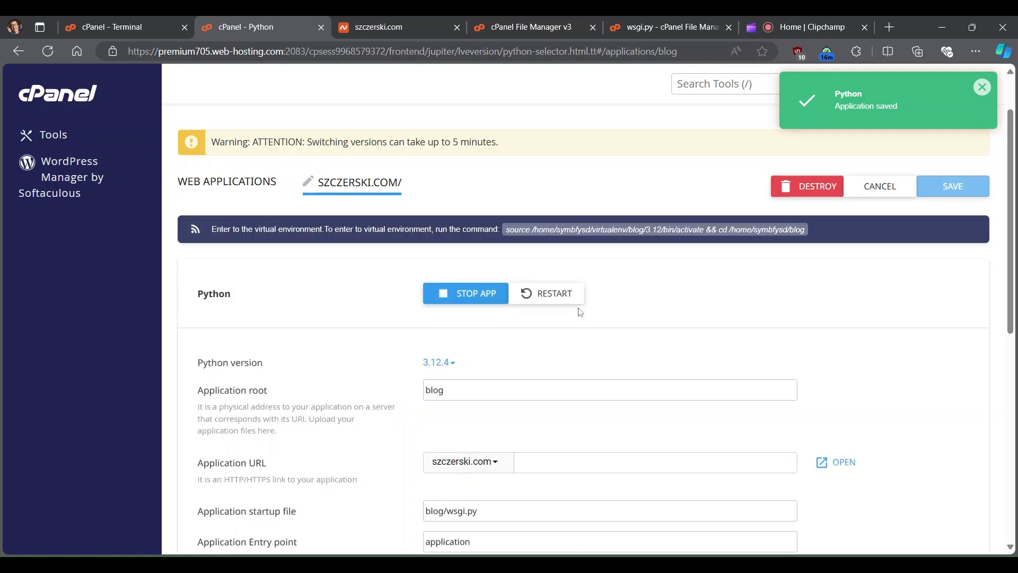
pyautogui.scroll(-1, 581, 313)
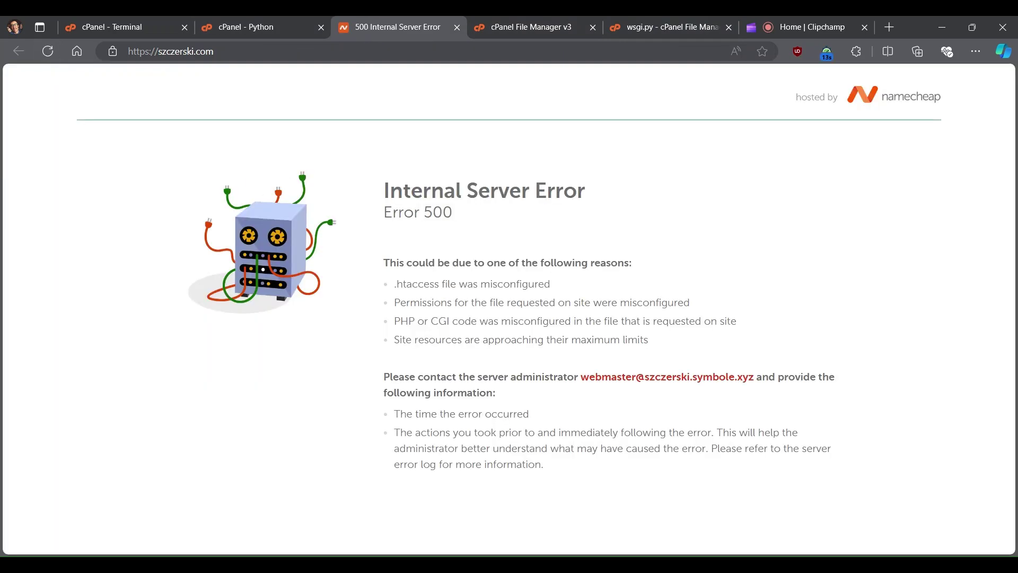
# Step: Read the site's Internal Server Error explanation, then go back to the File Manager listing
pyautogui.moveTo(384, 194); pyautogui.dragTo(575, 230)
pyautogui.click(594, 239)
pyautogui.click(530, 27)
pyautogui.click(234, 232)
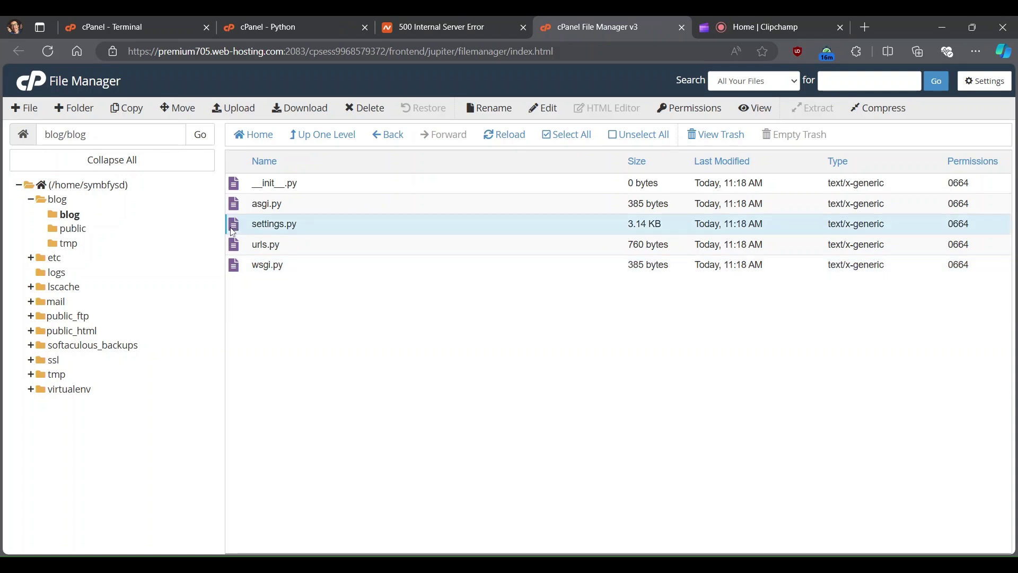
# Step: Open the top-level blog folder's passenger_wsgi.py in the code editor and inspect its imp-based loading lines
pyautogui.click(56, 202)
pyautogui.click(245, 274)
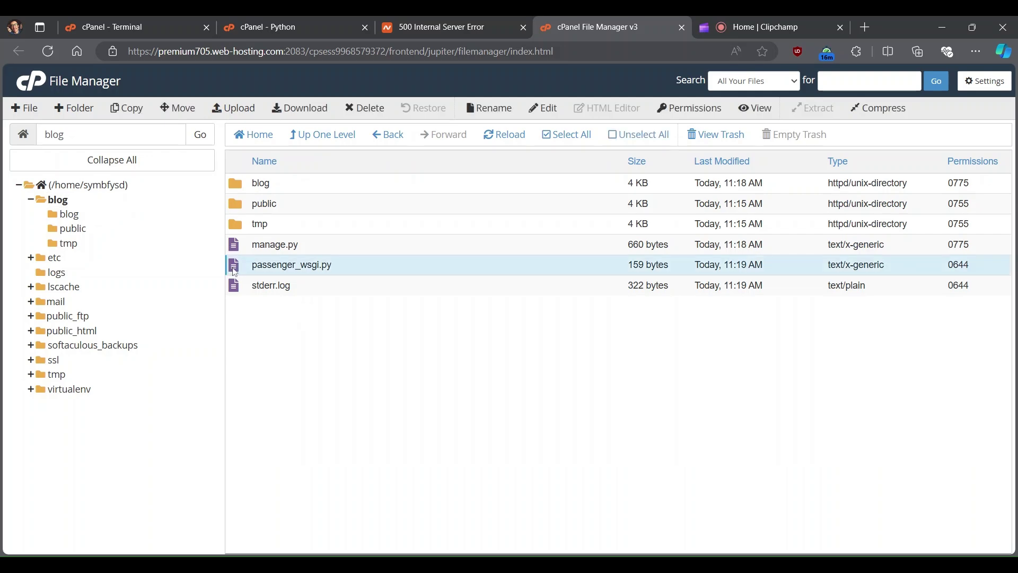
pyautogui.rightClick(234, 268)
pyautogui.click(264, 320)
pyautogui.click(630, 413)
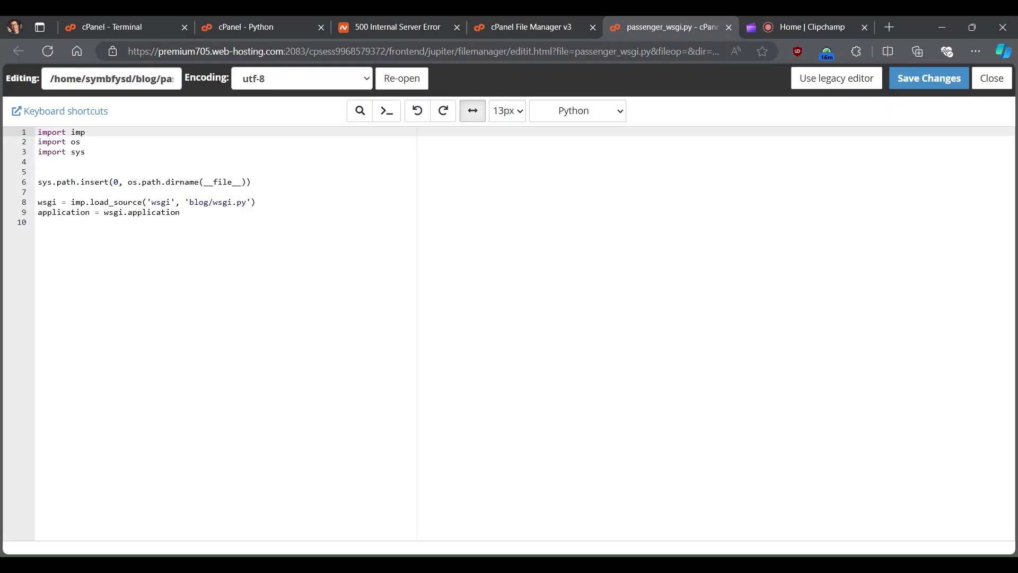
pyautogui.click(44, 202)
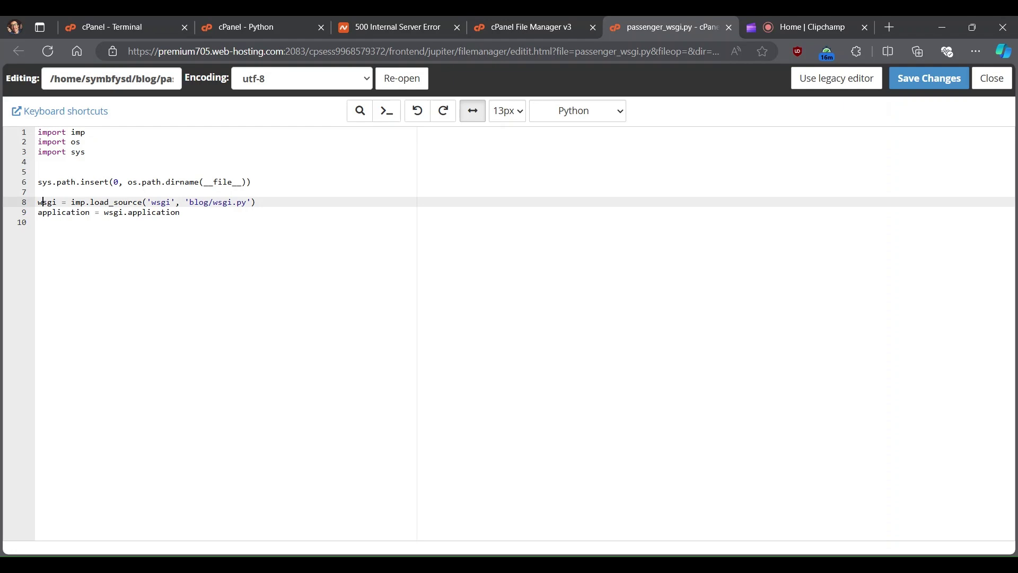
pyautogui.doubleClick(78, 132)
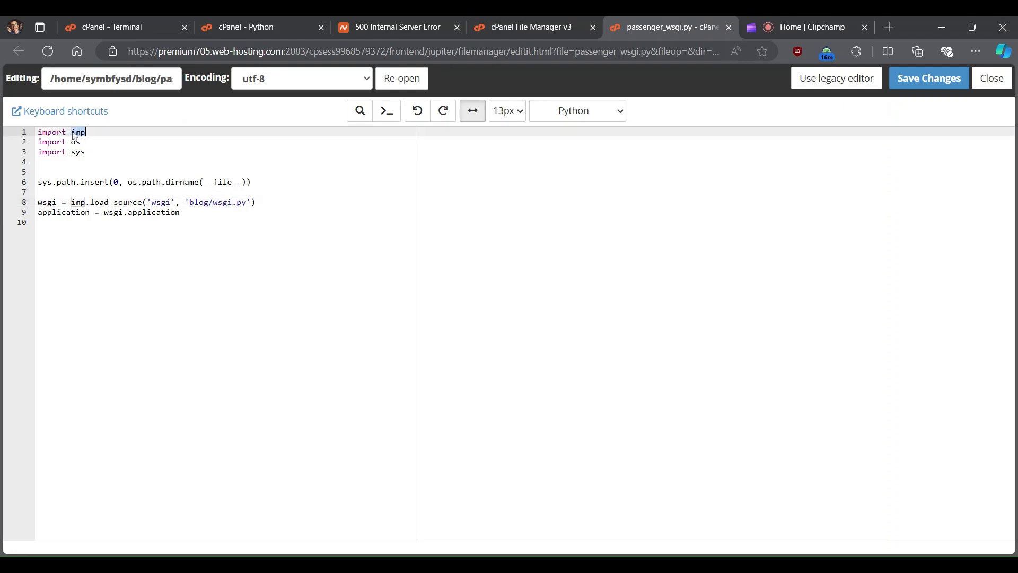
pyautogui.click(371, 28)
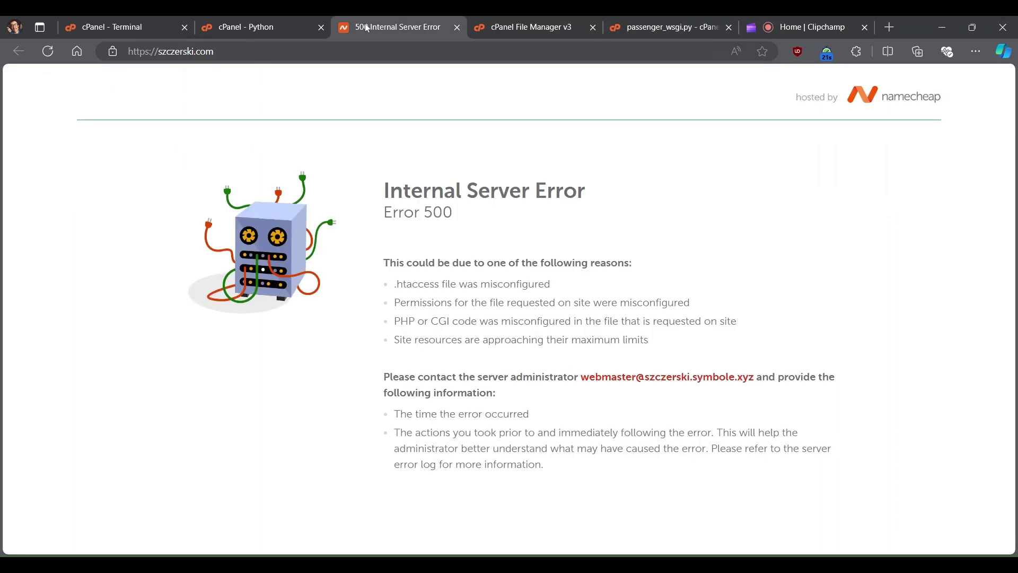
# Step: View the blog app's stderr.log and highlight the ModuleNotFoundError: No module named 'imp' line
pyautogui.click(263, 27)
pyautogui.click(174, 19)
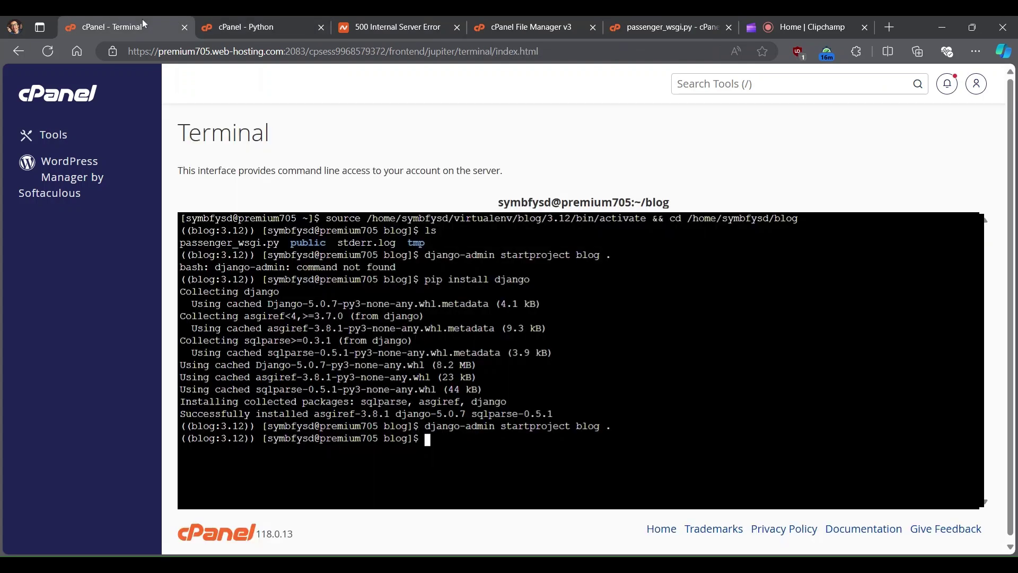
pyautogui.click(507, 19)
pyautogui.click(281, 285)
pyautogui.rightClick(236, 287)
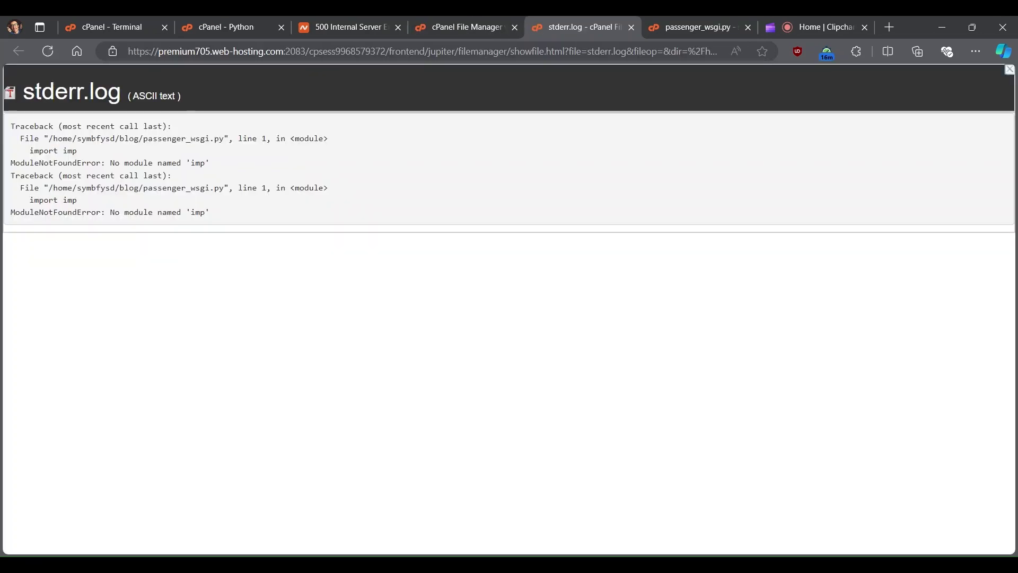
pyautogui.doubleClick(81, 203)
pyautogui.moveTo(110, 212); pyautogui.dragTo(236, 216)
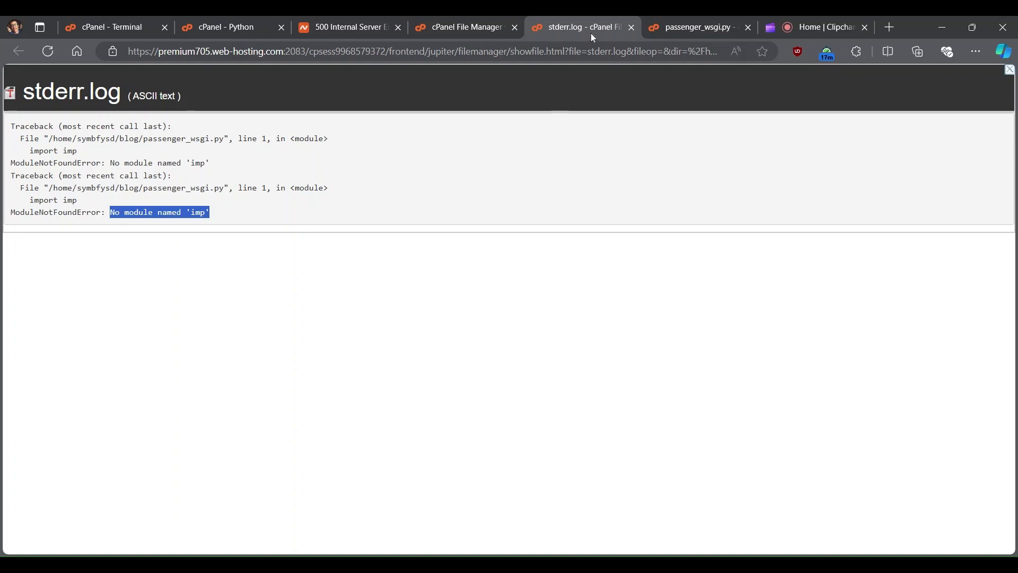
pyautogui.click(632, 27)
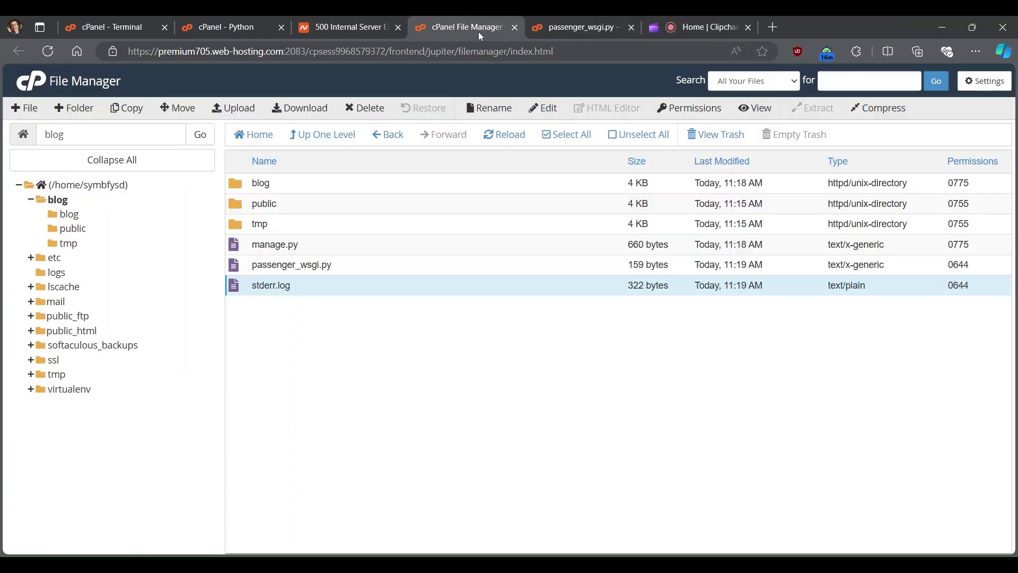
# Step: Replace all of passenger_wsgi.py's code with the pasted importlib.util version and save it
pyautogui.rightClick(236, 270)
pyautogui.click(257, 318)
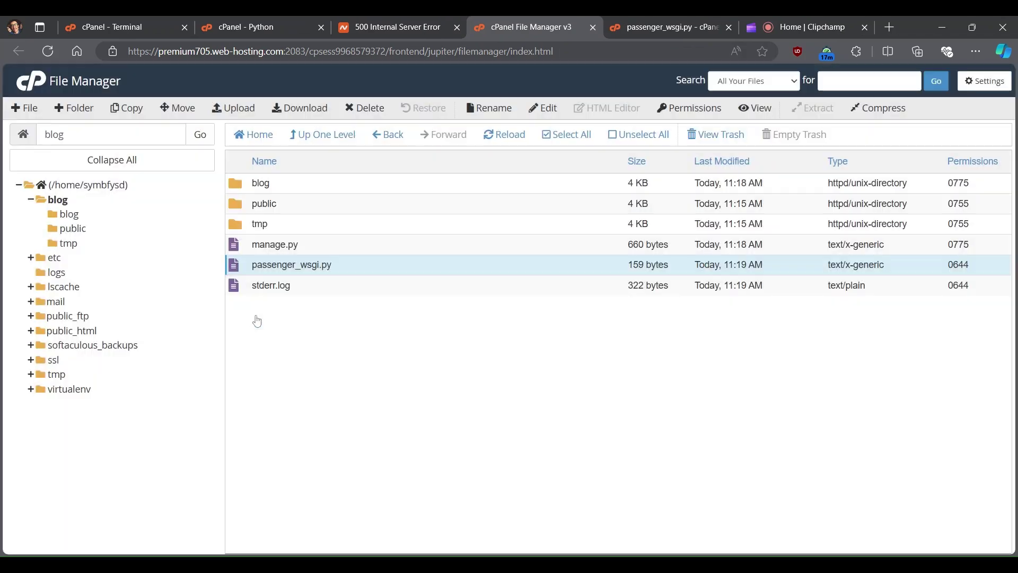
pyautogui.click(628, 411)
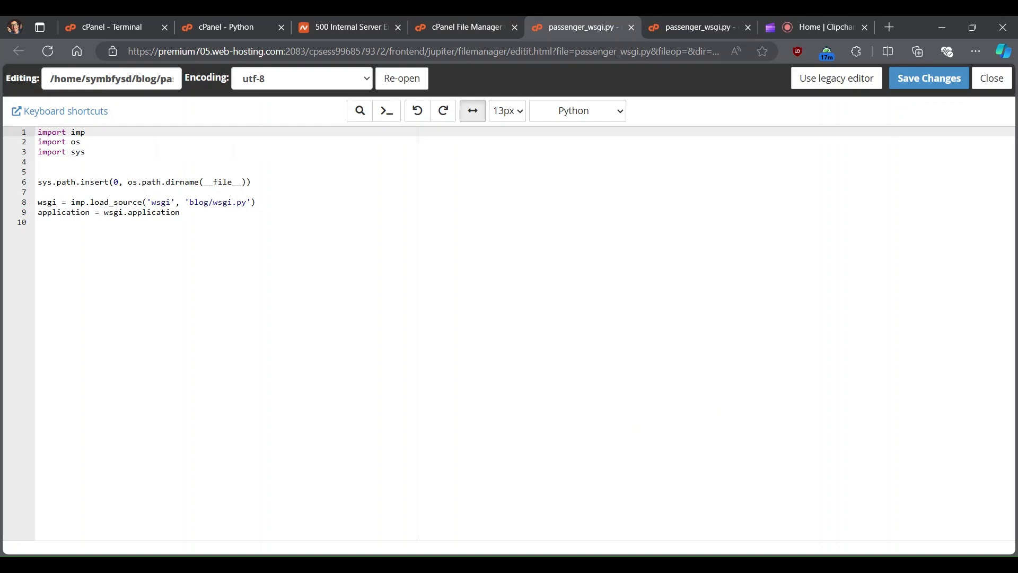
pyautogui.press('Down')
pyautogui.press('Down')
pyautogui.press('Down')
pyautogui.press('Down')
pyautogui.press('Down')
pyautogui.press('Down')
pyautogui.press('Down')
pyautogui.press('Down')
pyautogui.press('Down')
pyautogui.hotkey('ctrl', 'a')
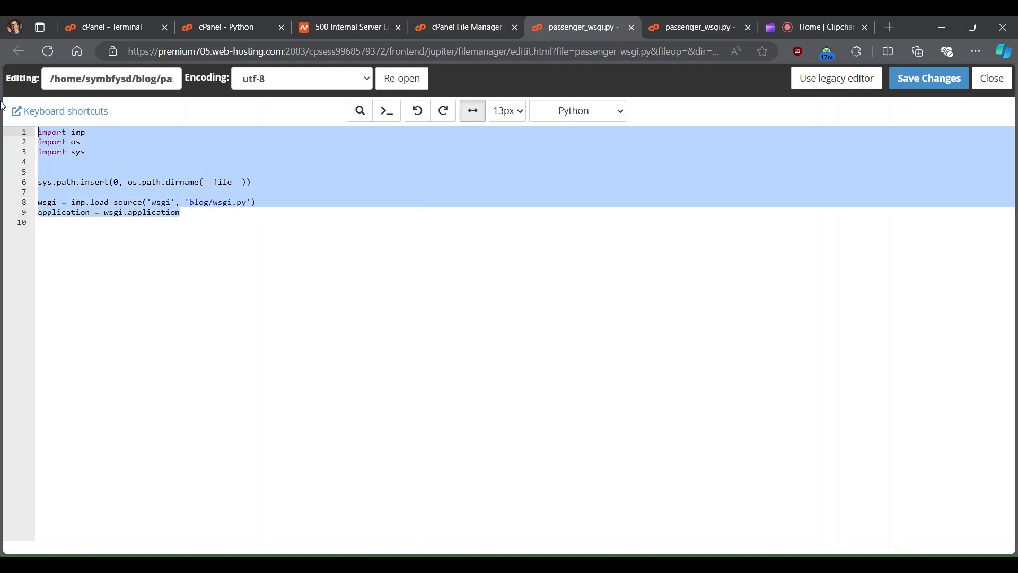
pyautogui.press('BackSpace')
pyautogui.write("import importlib.util import os import sys  sys.path.insert(0, os.path.dirname(__file__))  module_name = 'wsgi' module_path = 'blog/wsgi.py'  spec = importlib.util.spec_from_file_location(module_name, module_path) wsgi = importlib.util.module_from_spec(spec) sys.modules[module_name] = wsgi spec.loader.exec_module(wsgi)  application = wsgi.application")
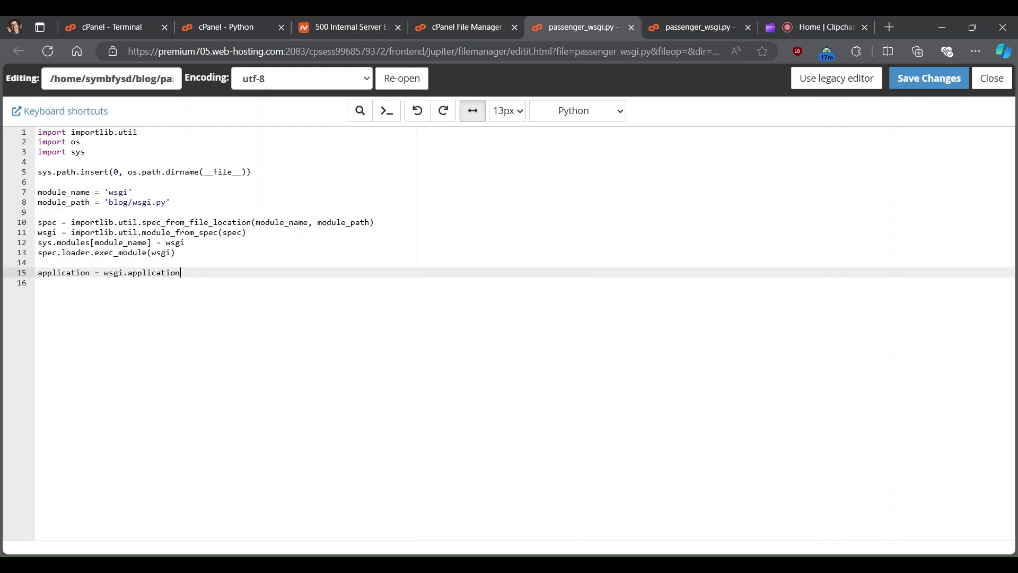
pyautogui.click(910, 86)
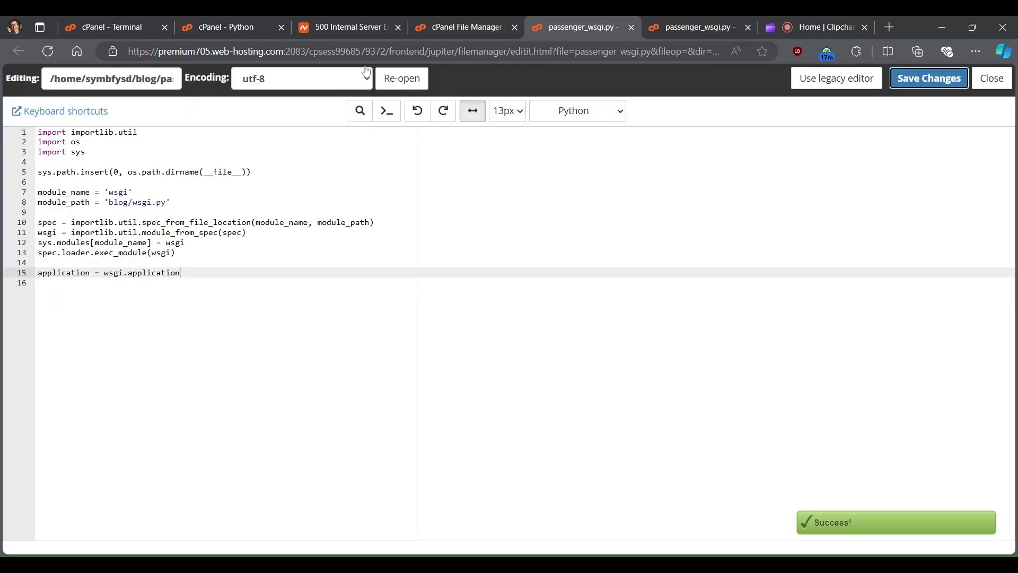
# Step: Restart the blog app and reload szczerski.com, which now shows the DisallowedHost invalid HTTP_HOST error
pyautogui.click(236, 27)
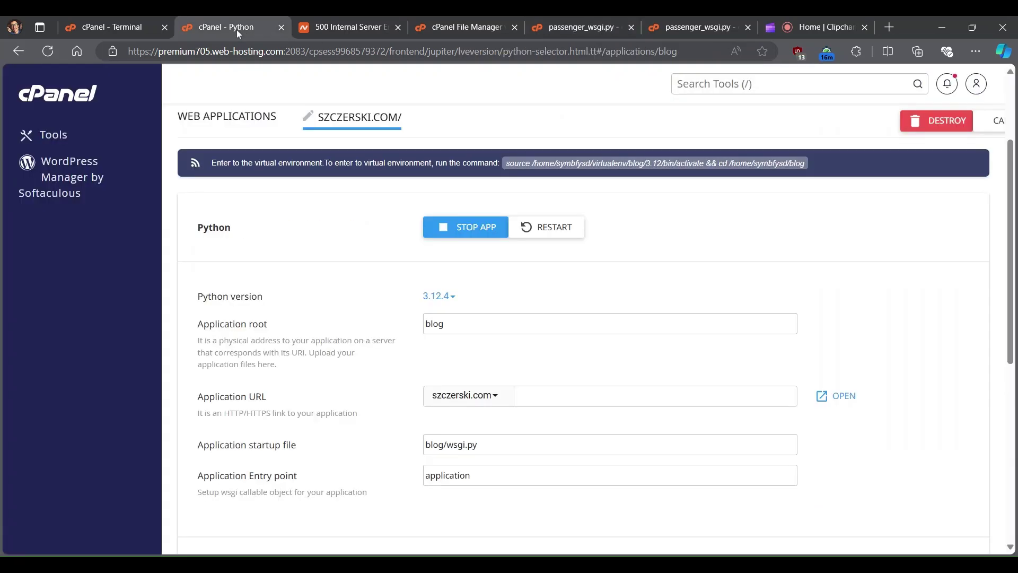
pyautogui.click(578, 236)
pyautogui.click(345, 29)
pyautogui.click(48, 51)
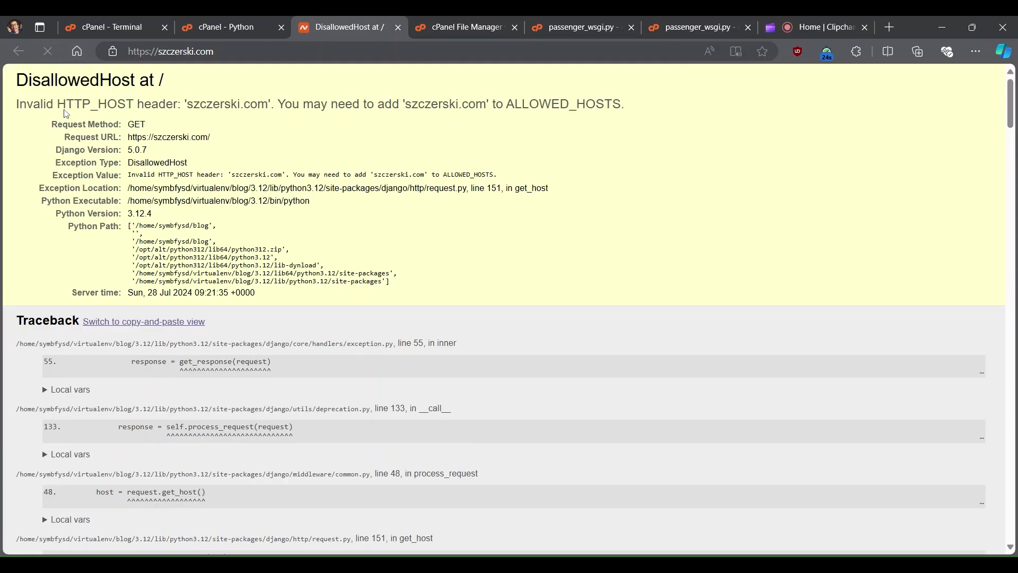
pyautogui.moveTo(56, 104); pyautogui.dragTo(277, 104)
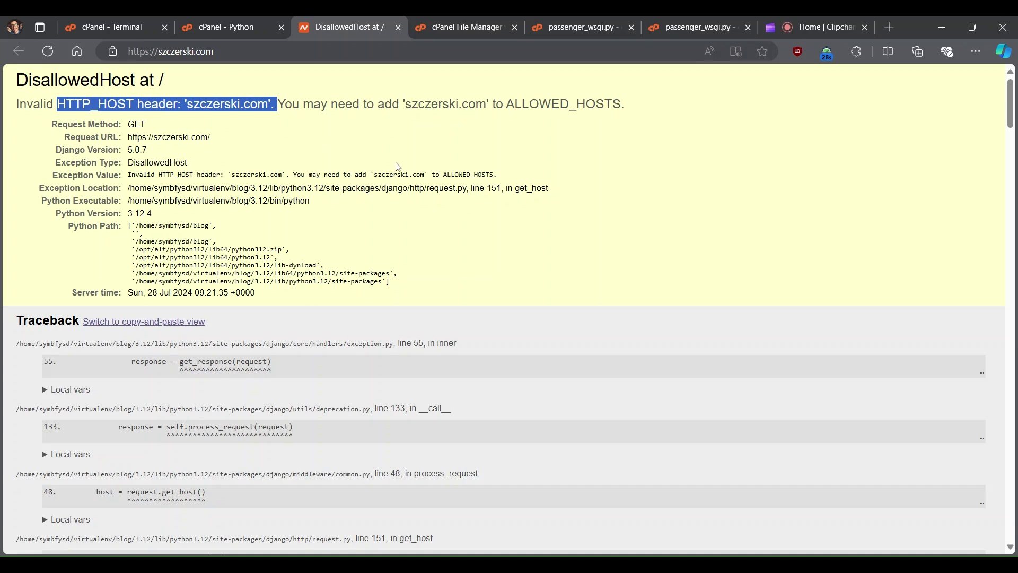
pyautogui.click(225, 28)
pyautogui.click(453, 27)
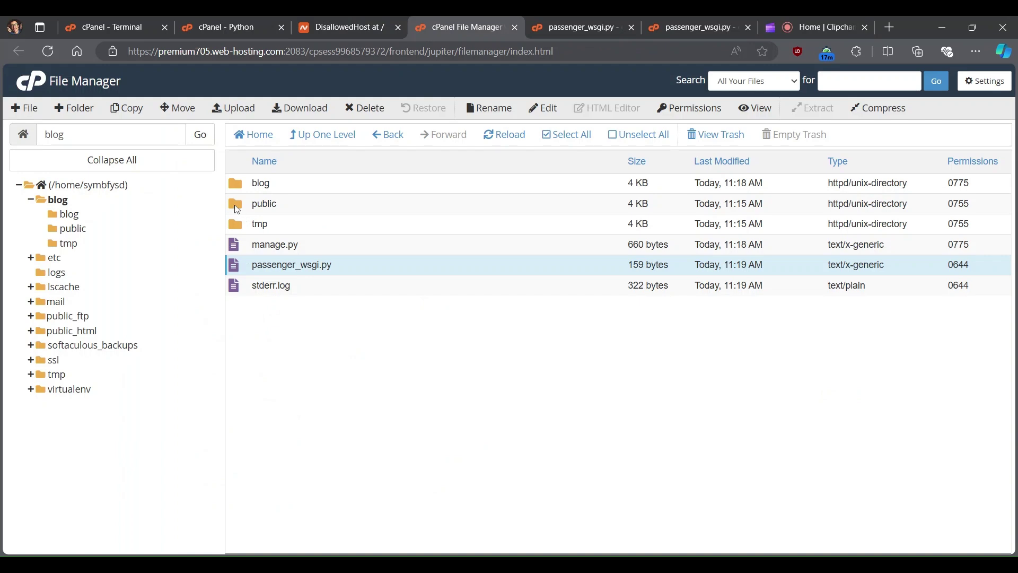
# Step: Set ALLOWED_HOSTS = ['szczerski.com'] in blog/blog/settings.py and save the file
pyautogui.doubleClick(234, 185)
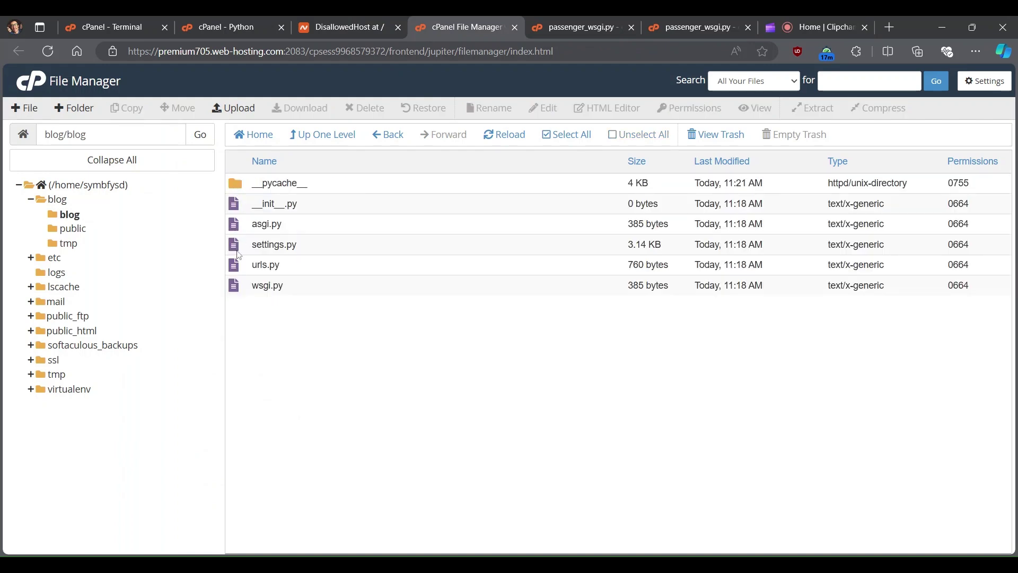
pyautogui.rightClick(238, 248)
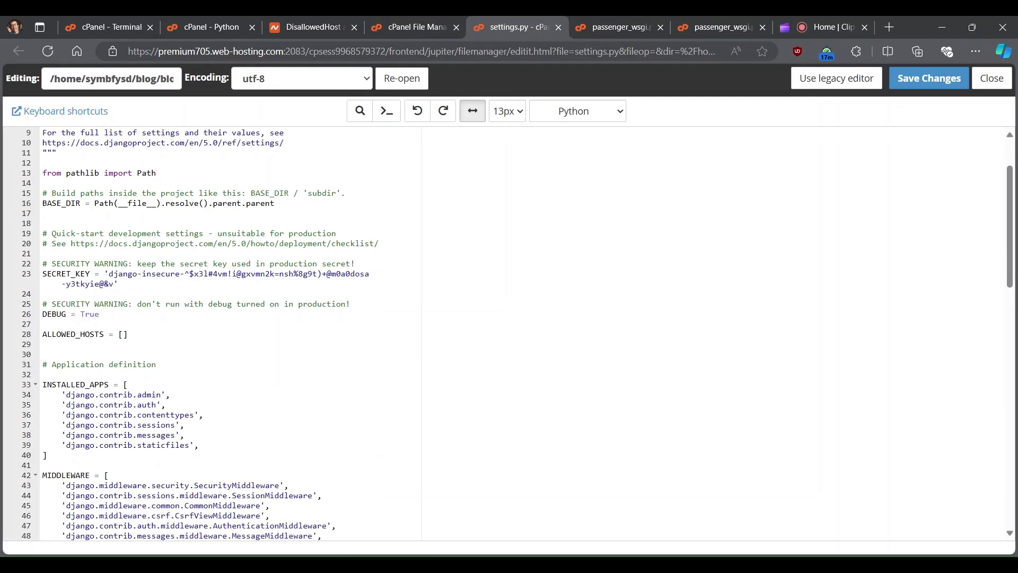
pyautogui.click(124, 334)
pyautogui.write("'szczerski")
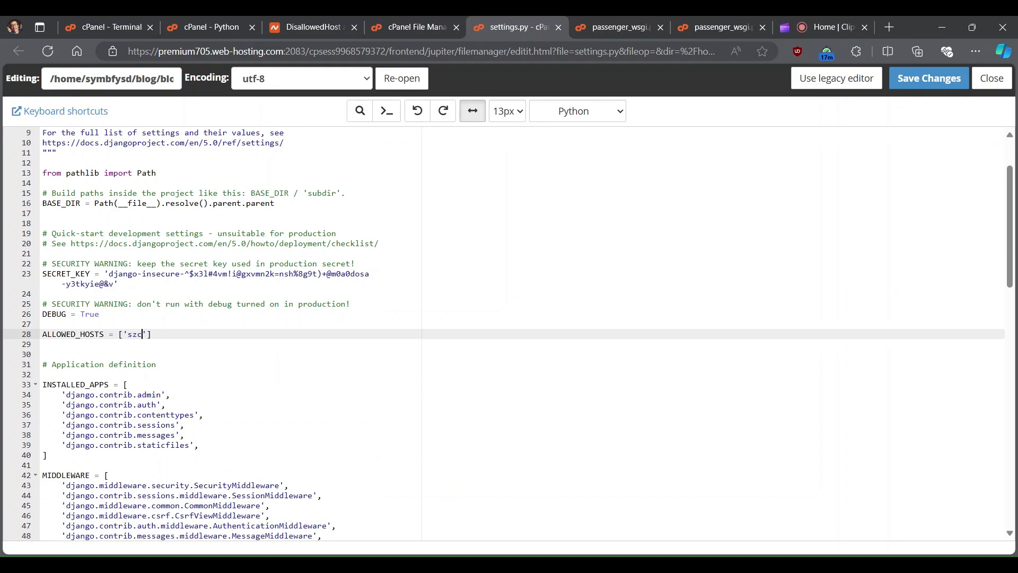
pyautogui.write('.com')
pyautogui.click(917, 80)
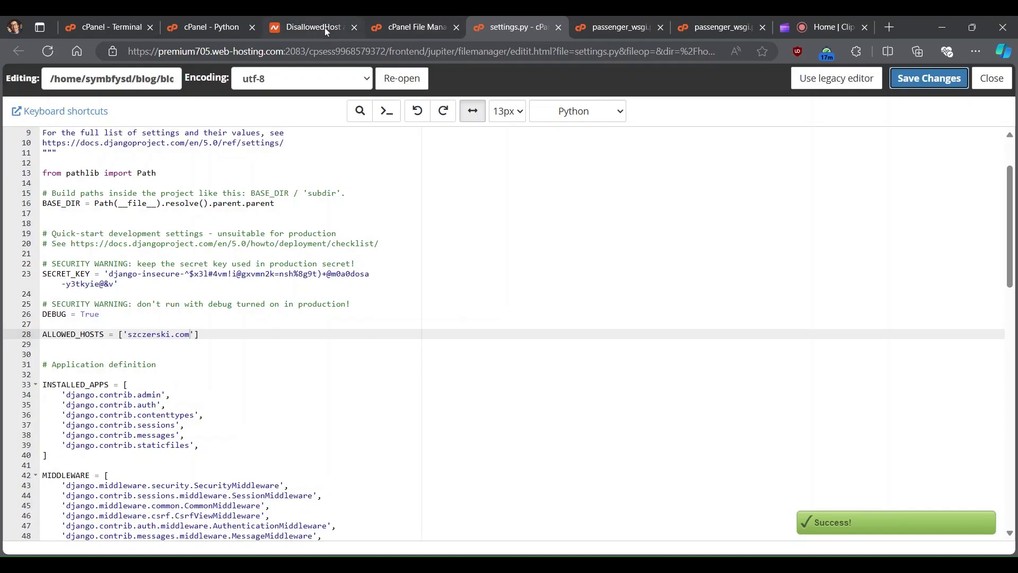
pyautogui.click(326, 30)
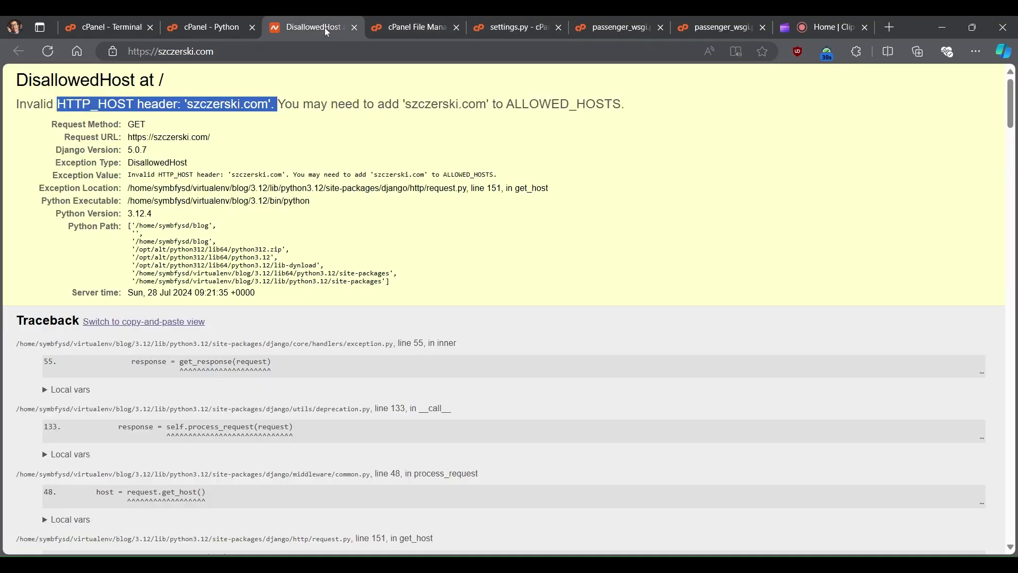
# Step: Restart the blog app and reload szczerski.com to see Django's 'install worked successfully' page
pyautogui.click(228, 30)
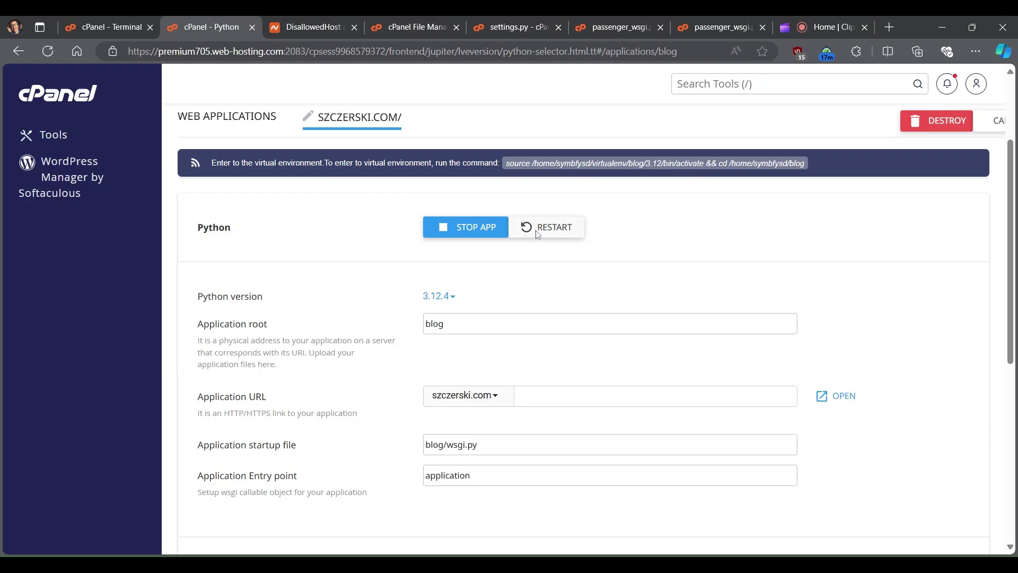
pyautogui.click(566, 231)
pyautogui.click(315, 27)
pyautogui.press('F5')
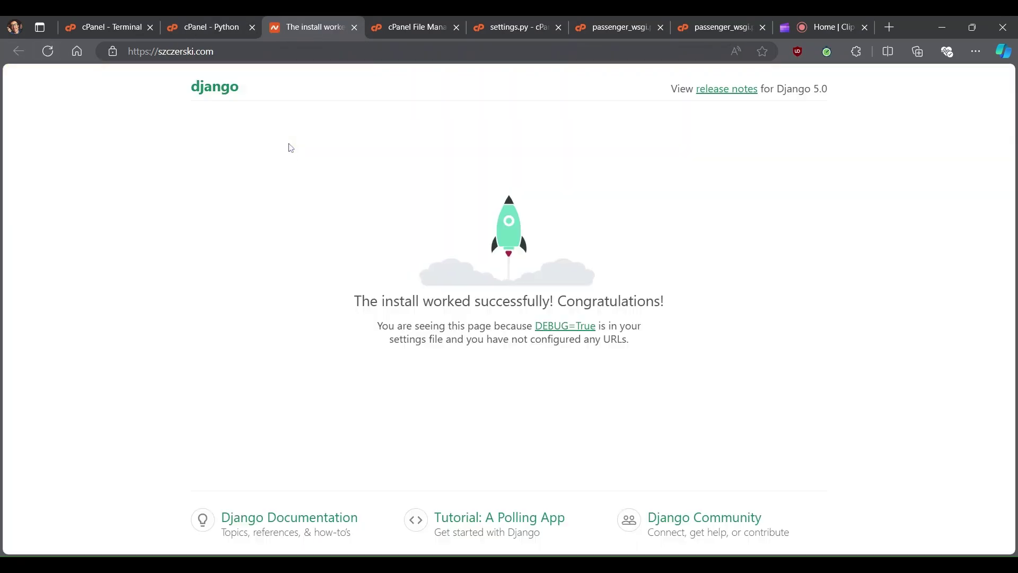
pyautogui.moveTo(842, 87); pyautogui.dragTo(774, 89)
pyautogui.click(812, 179)
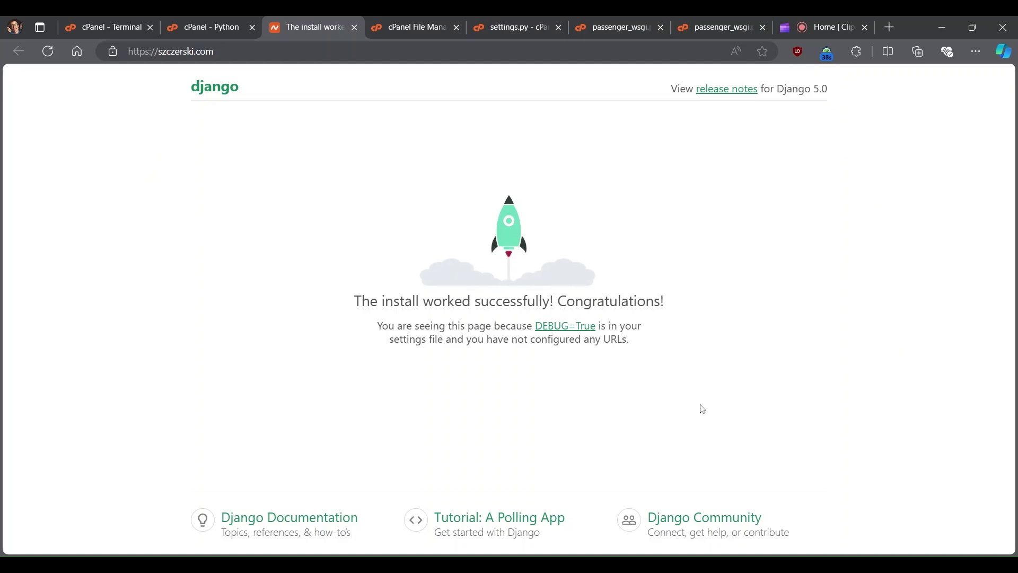